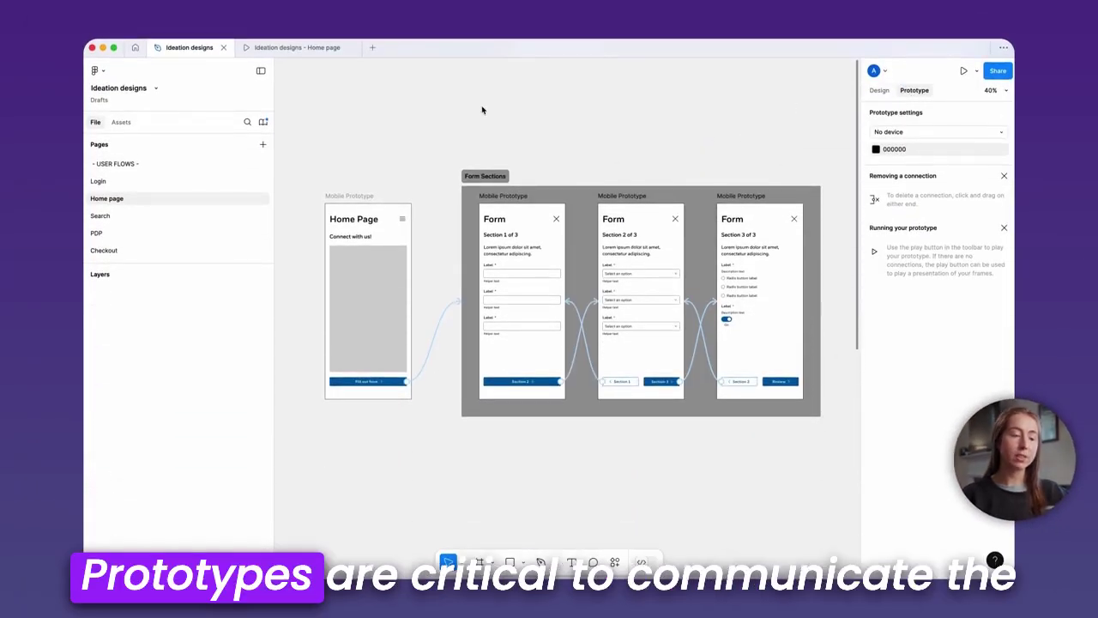
Step: Run the Home Page prototype and advance the form to Section 2 of 3
{"action": "left_click", "coordinate": [299, 48]}
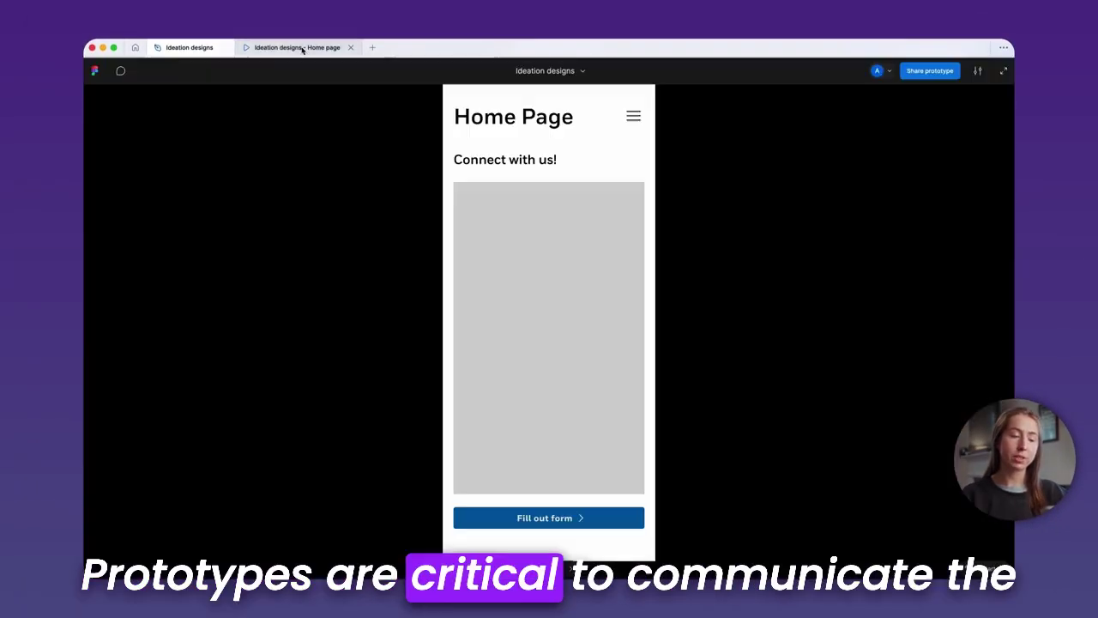
{"action": "left_click", "coordinate": [556, 520]}
{"action": "left_click", "coordinate": [556, 520]}
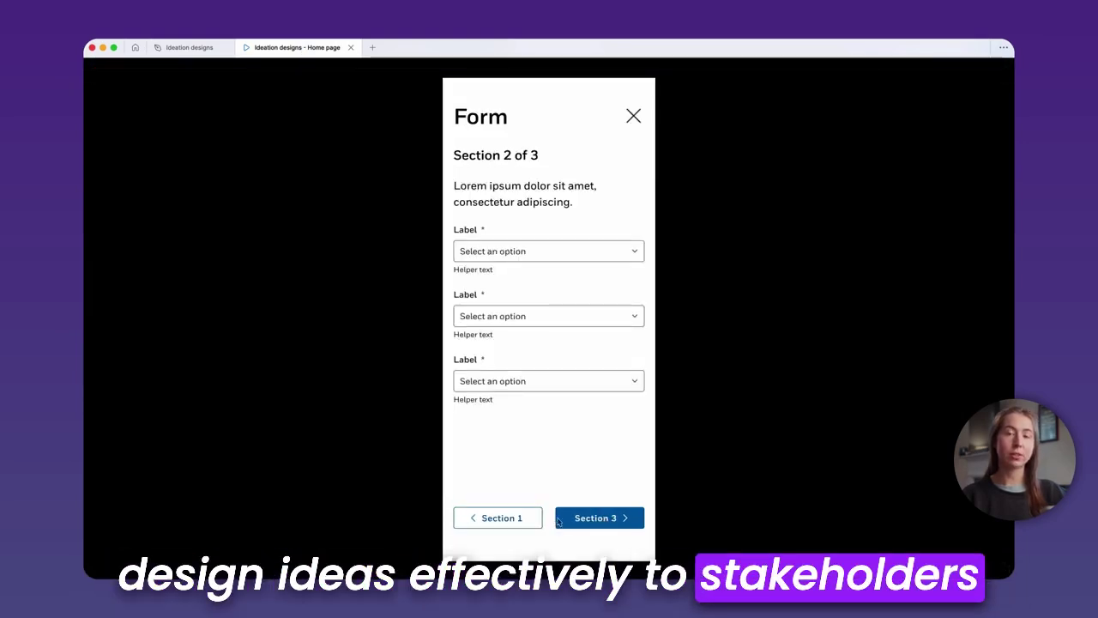
Step: Link the form close icons to the Home Page with On click, Navigate to, Move out
{"action": "left_click", "coordinate": [199, 47]}
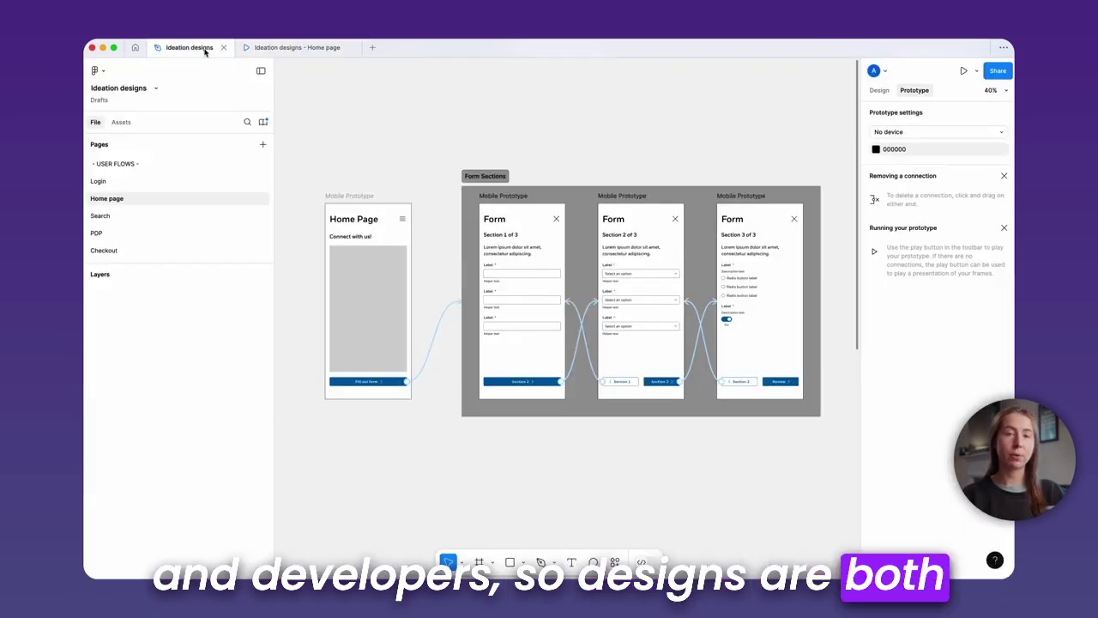
{"action": "left_click", "coordinate": [560, 221]}
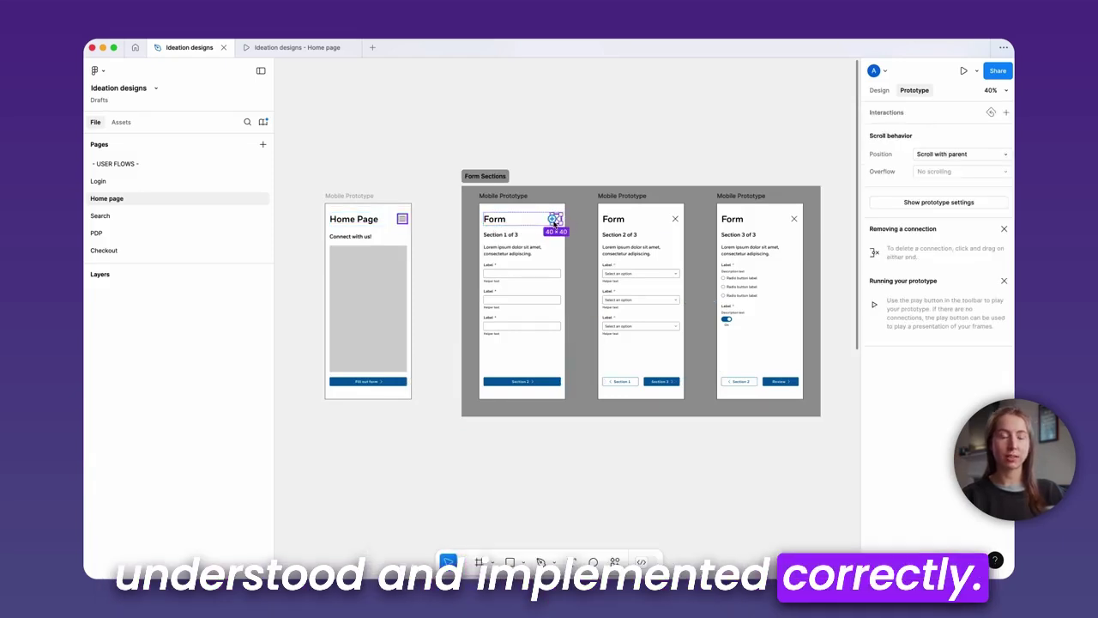
{"action": "left_click", "coordinate": [676, 221], "text": "shift"}
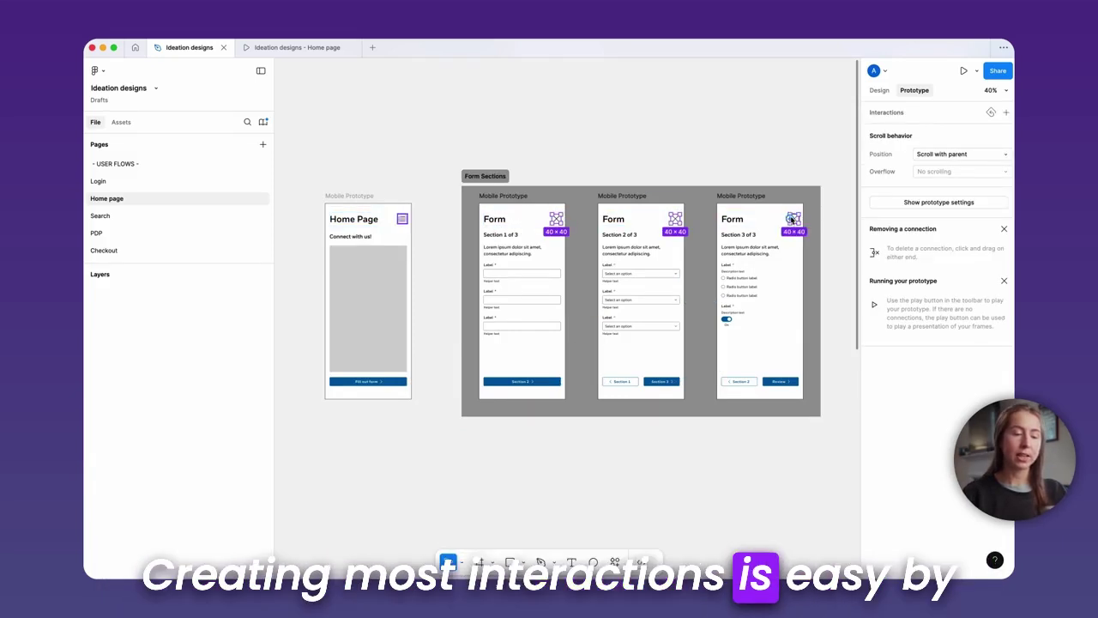
{"action": "left_click_drag", "start_coordinate": [816, 226], "coordinate": [409, 300]}
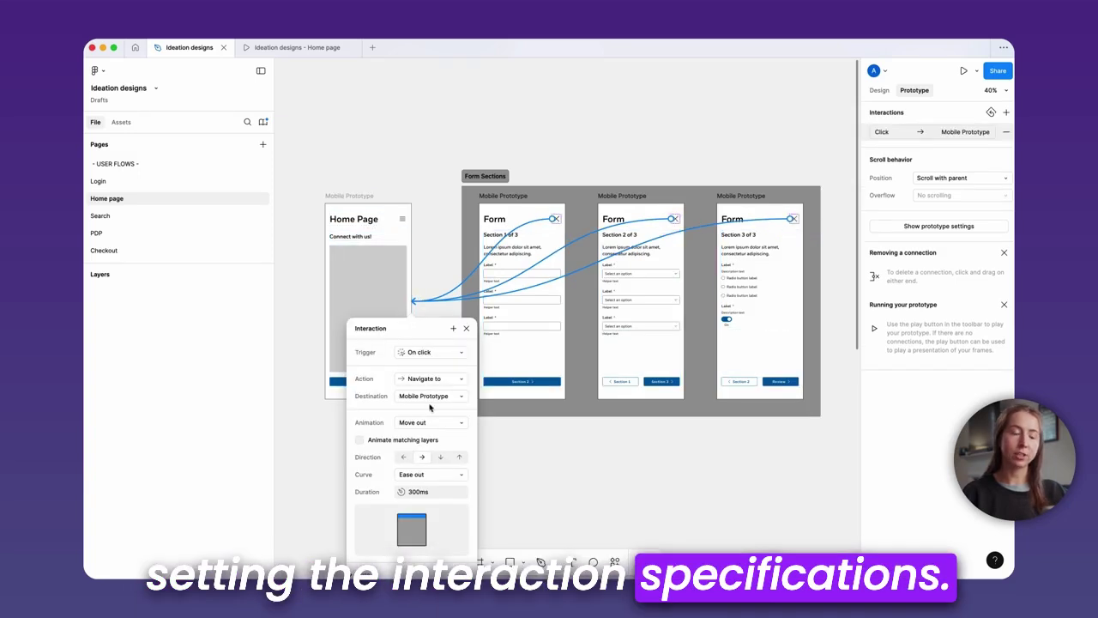
{"action": "left_click", "coordinate": [466, 328]}
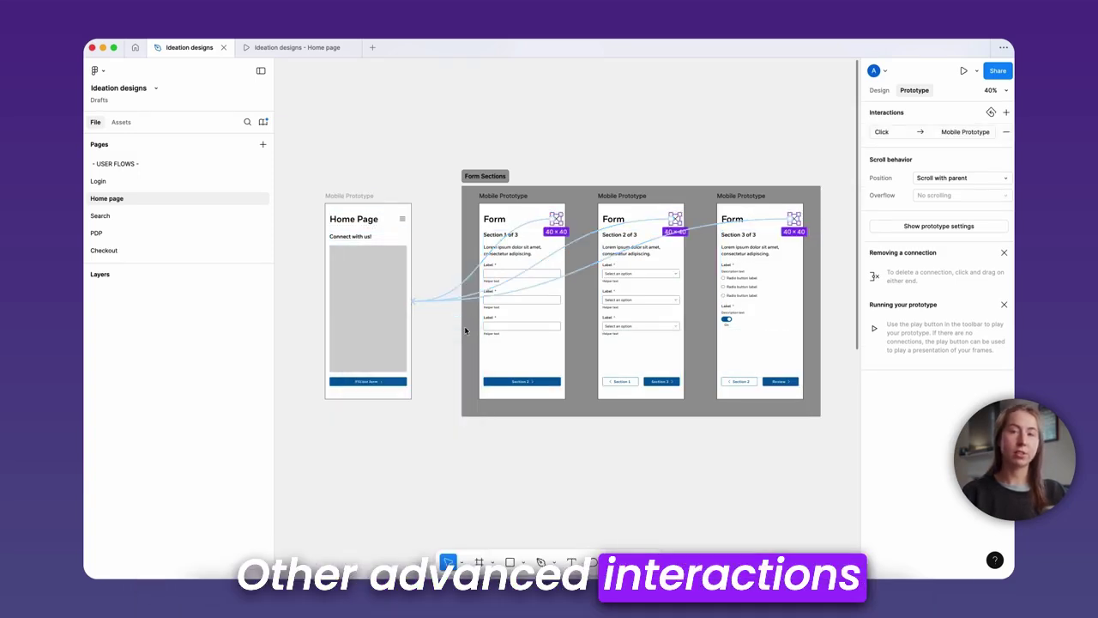
Step: Keep the first form's header row scrolling with its parent
{"action": "left_click", "coordinate": [515, 222]}
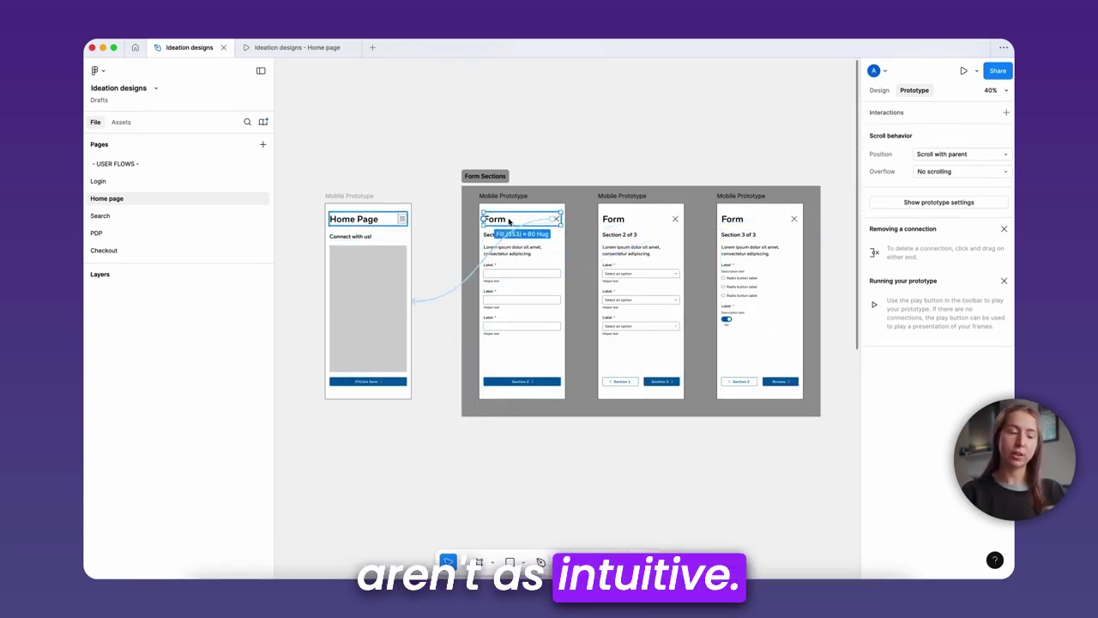
{"action": "left_click", "coordinate": [934, 158]}
{"action": "left_click", "coordinate": [934, 159]}
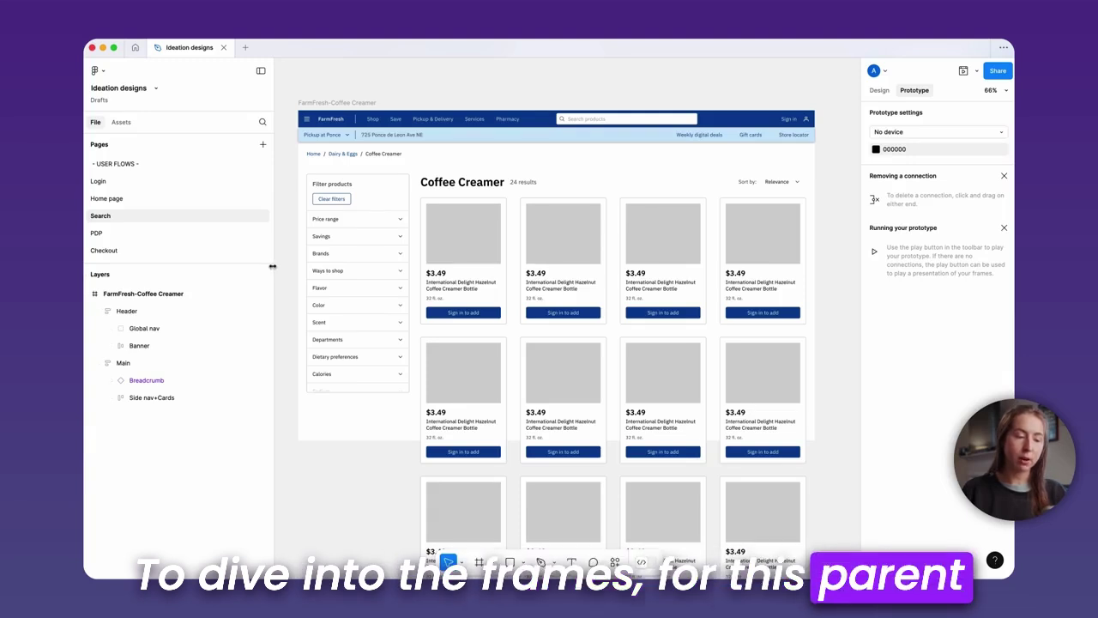
Step: Select the whole FarmFresh-Coffee Creamer frame on the Search page
{"action": "left_click", "coordinate": [199, 295]}
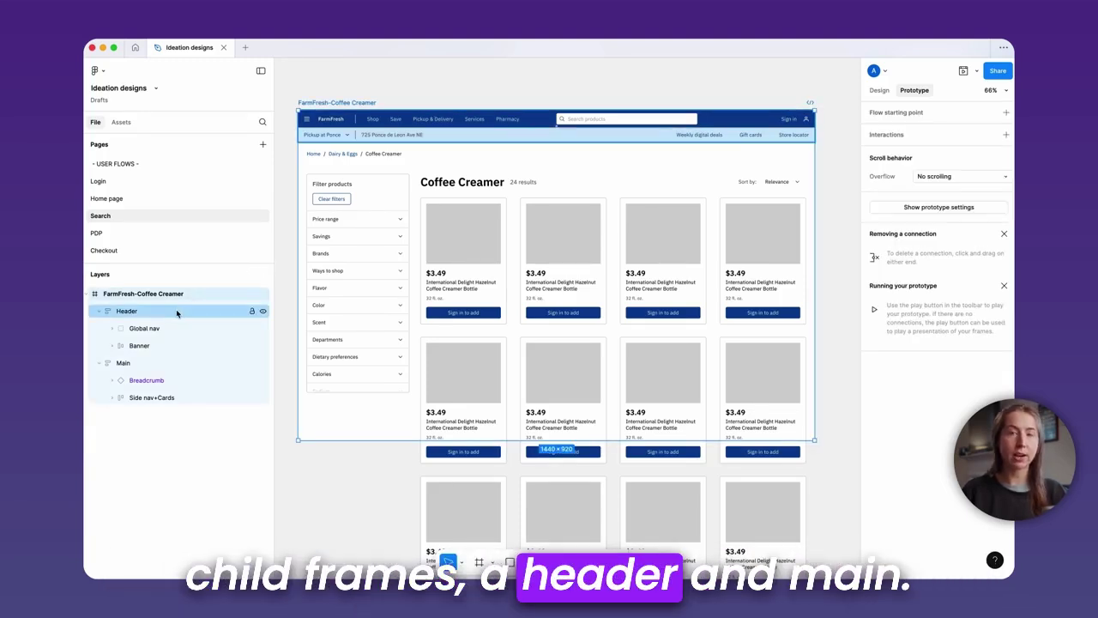
{"action": "left_click", "coordinate": [143, 369]}
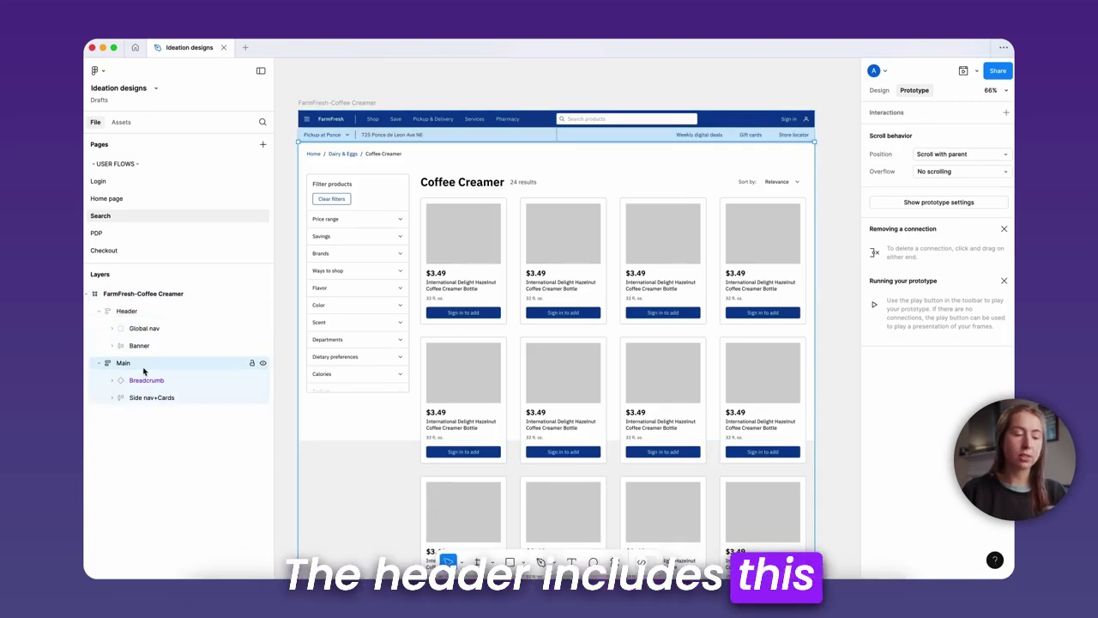
{"action": "left_click", "coordinate": [141, 328]}
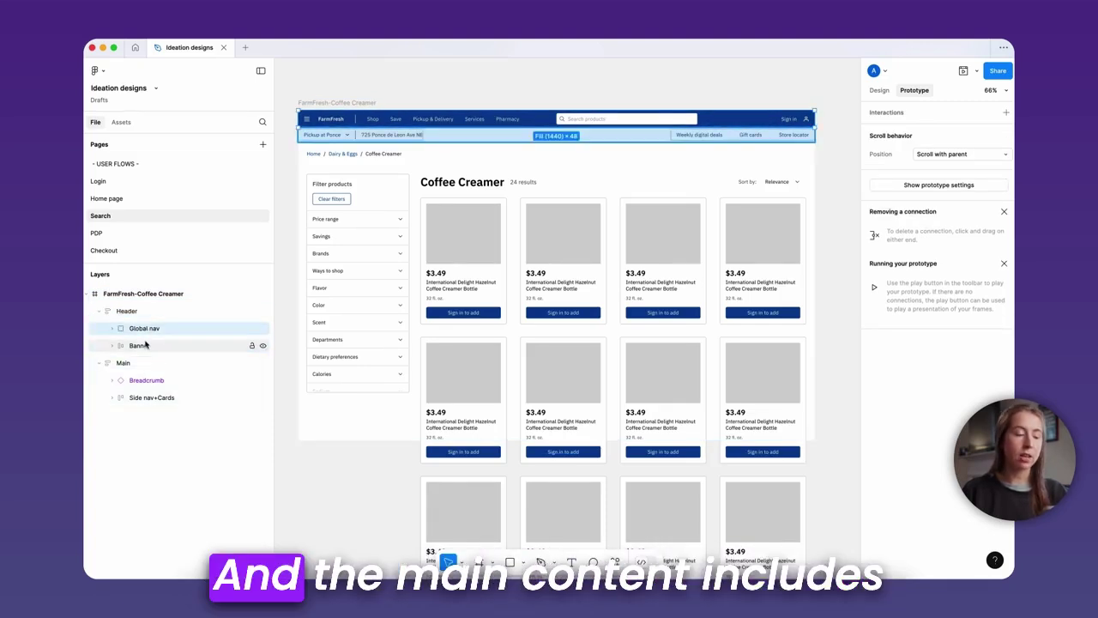
{"action": "left_click", "coordinate": [146, 345]}
{"action": "left_click", "coordinate": [171, 384]}
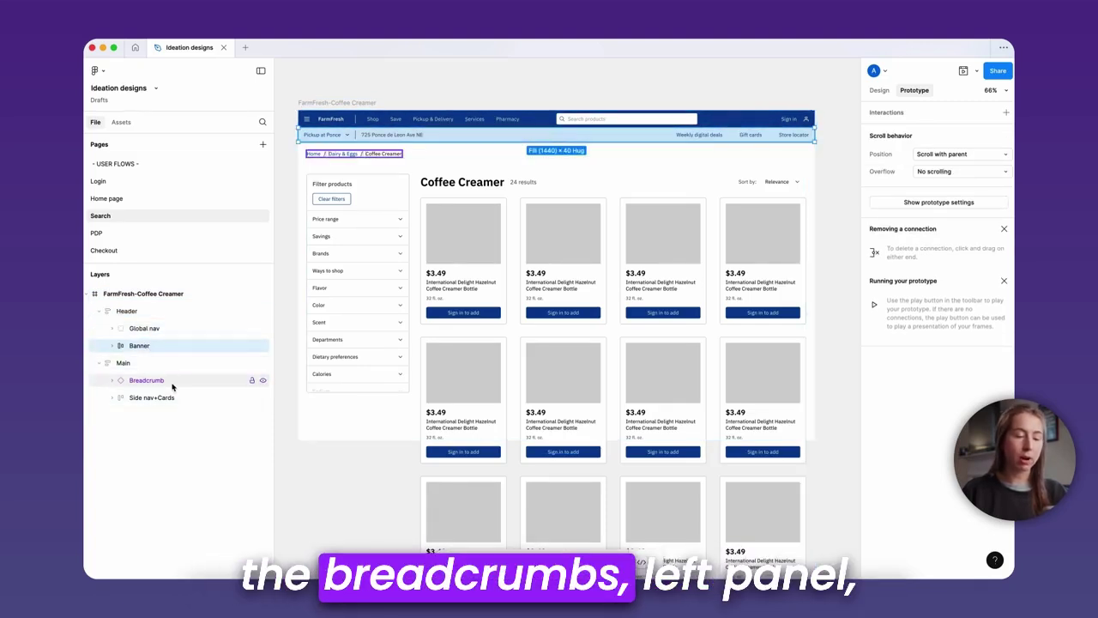
{"action": "left_click", "coordinate": [169, 397]}
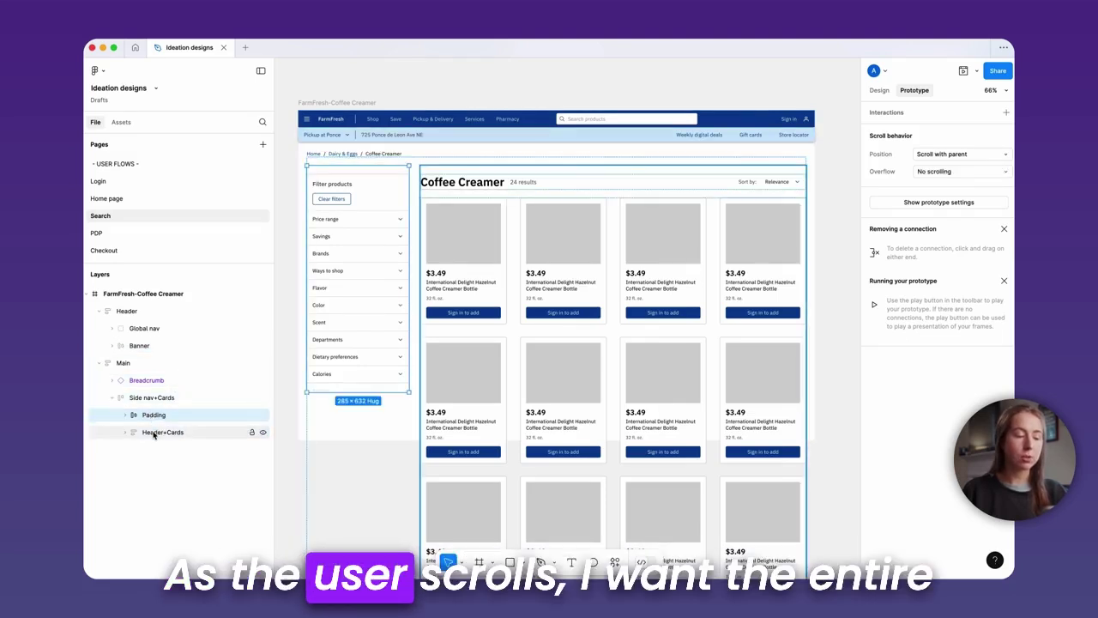
{"action": "left_click", "coordinate": [155, 432]}
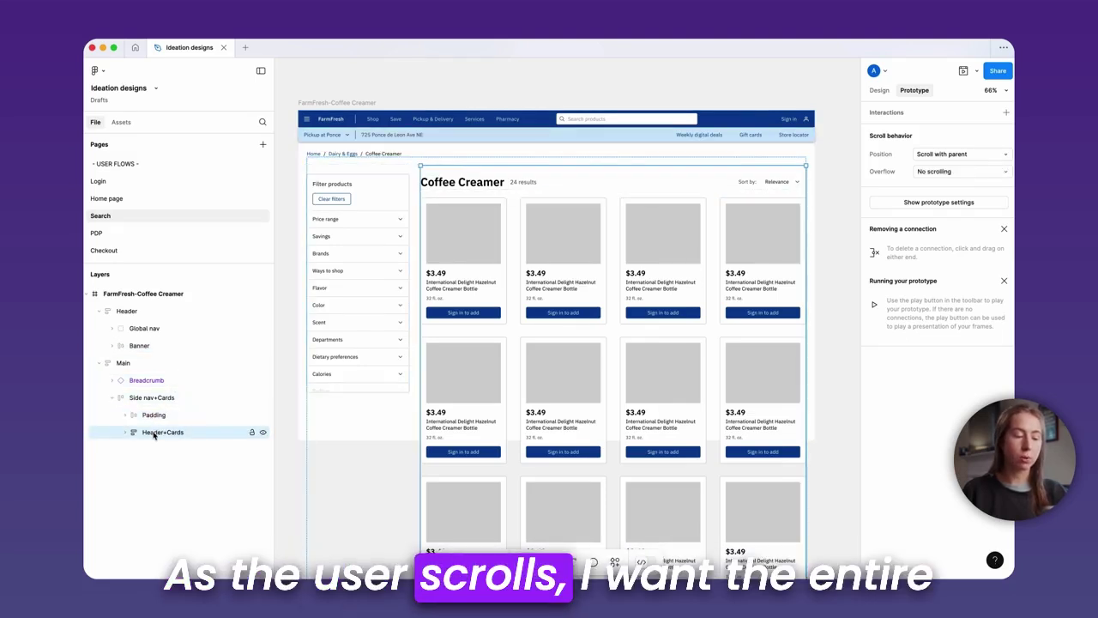
{"action": "left_click", "coordinate": [408, 76]}
{"action": "left_click", "coordinate": [390, 128]}
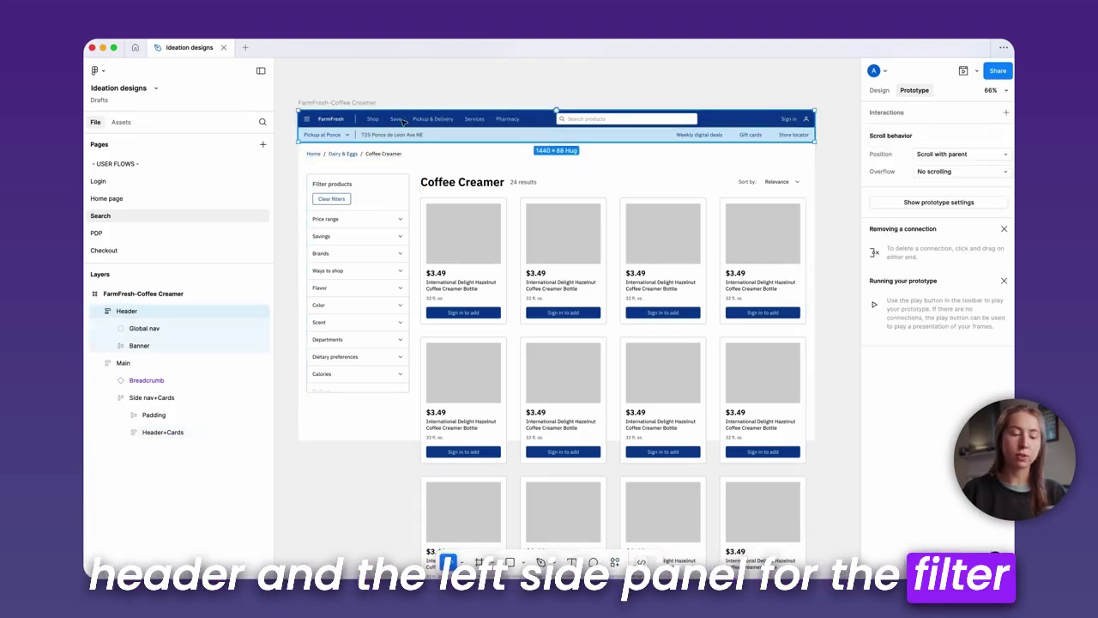
{"action": "left_click", "coordinate": [382, 217]}
{"action": "left_click", "coordinate": [381, 217]}
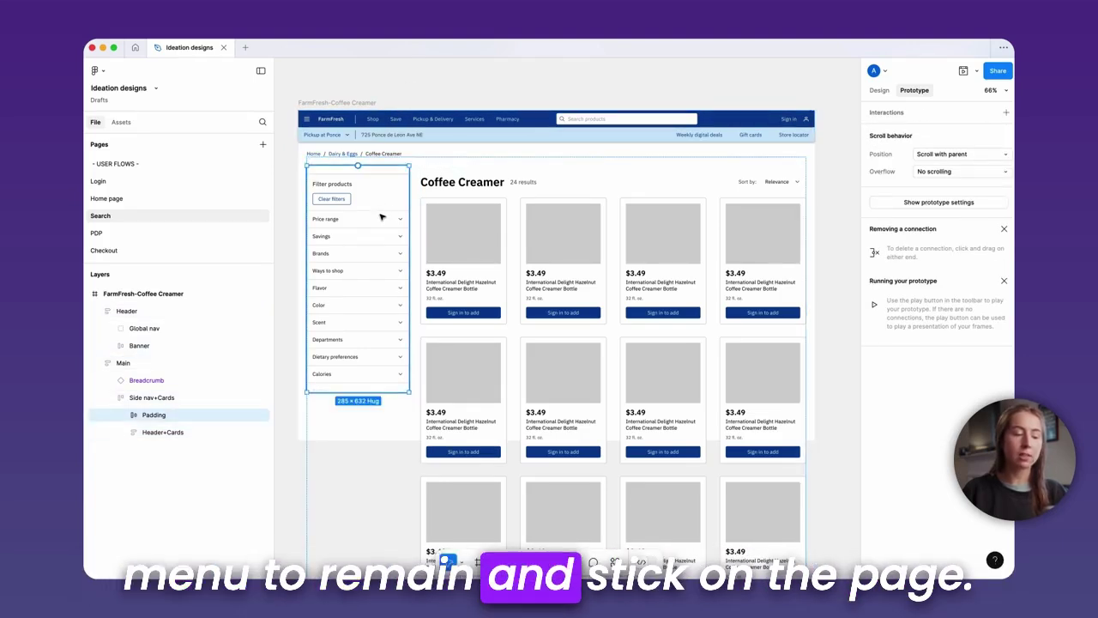
{"action": "left_click", "coordinate": [390, 89]}
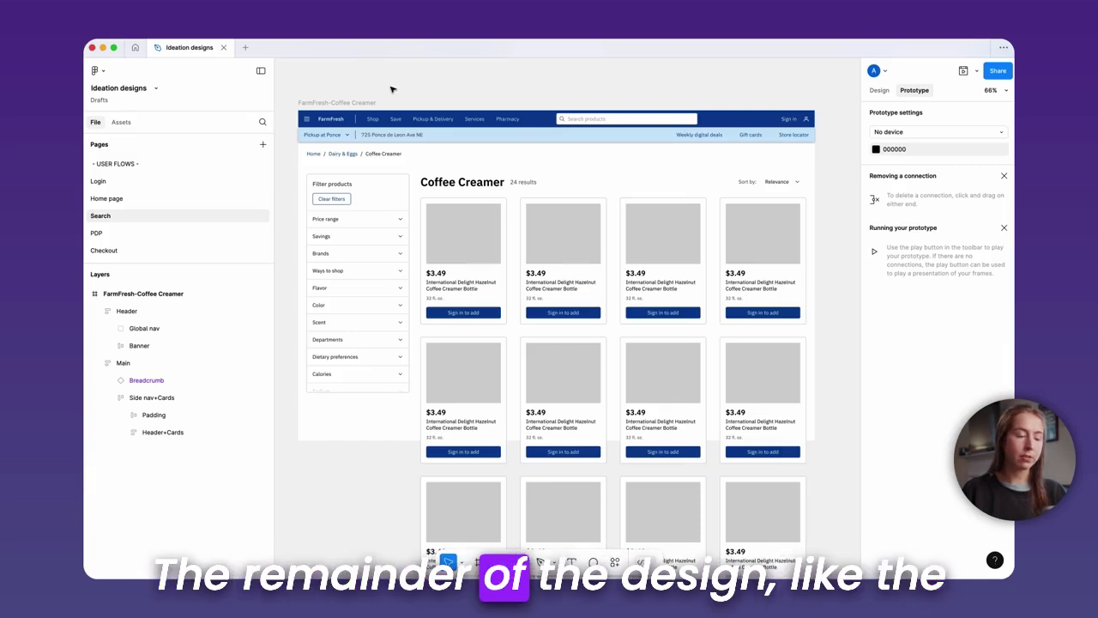
{"action": "double_click", "coordinate": [388, 153]}
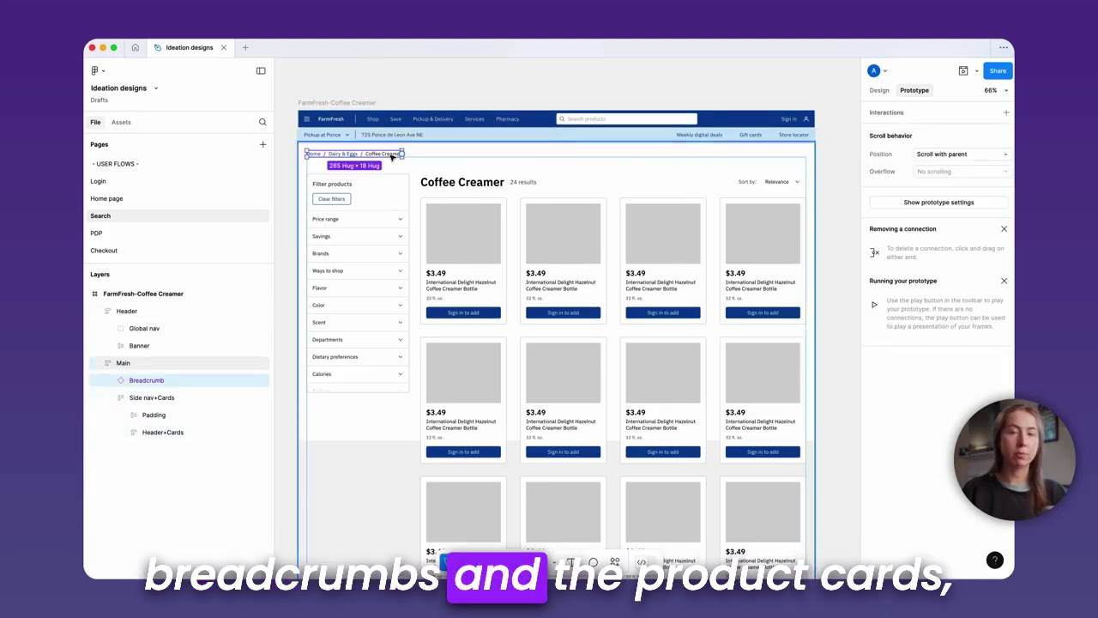
{"action": "double_click", "coordinate": [475, 215]}
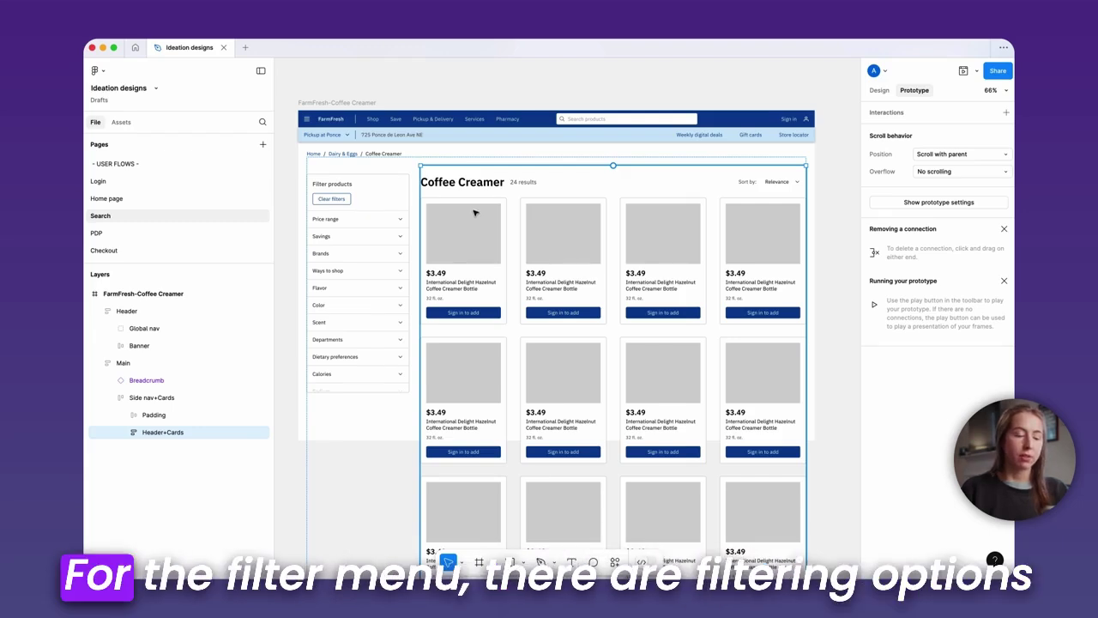
{"action": "left_click", "coordinate": [463, 98]}
{"action": "left_click", "coordinate": [380, 224]}
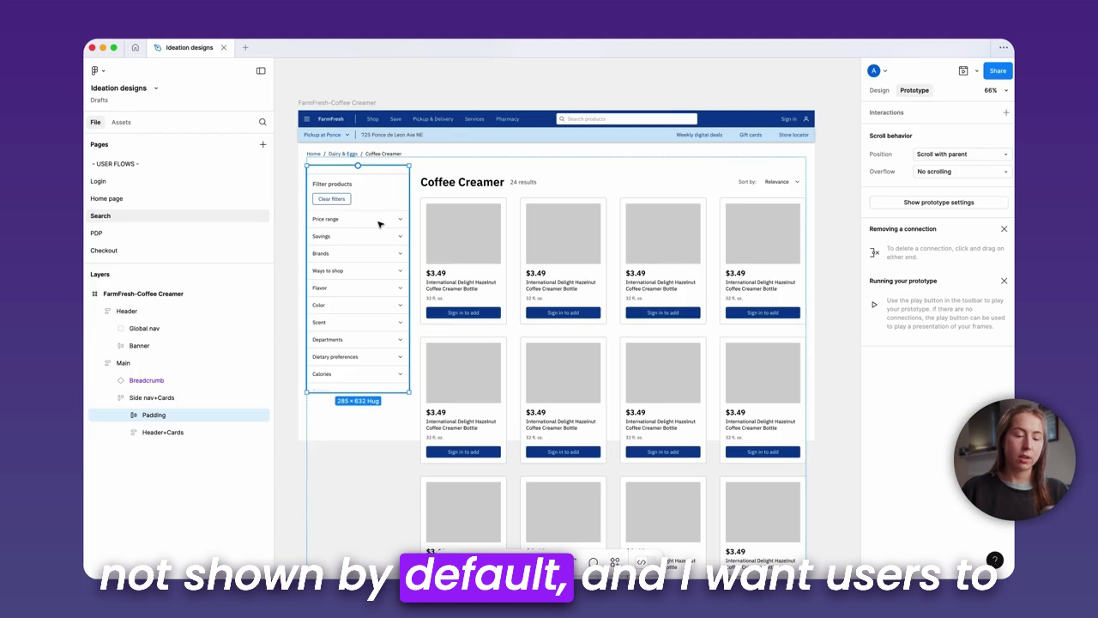
{"action": "left_click", "coordinate": [378, 224]}
{"action": "left_click", "coordinate": [381, 429]}
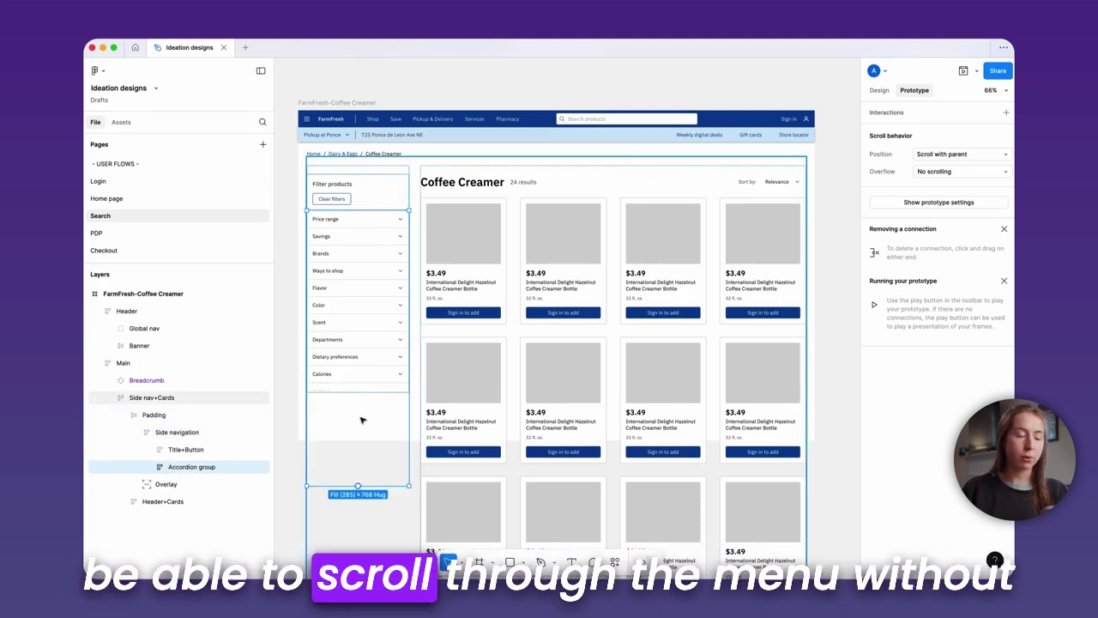
{"action": "left_click", "coordinate": [350, 390]}
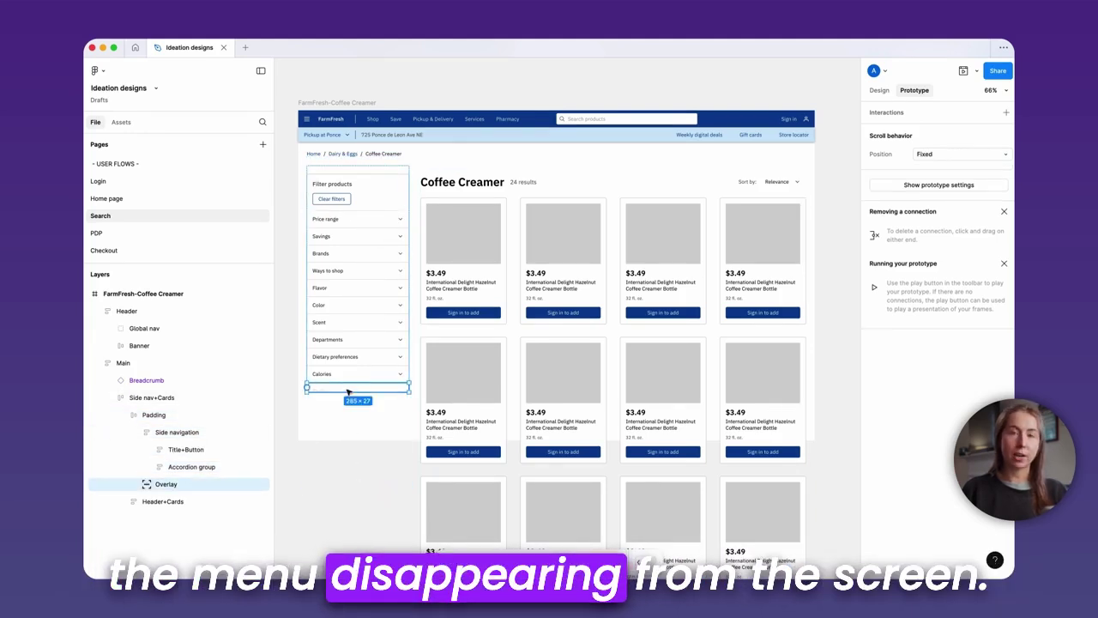
{"action": "left_click", "coordinate": [350, 377]}
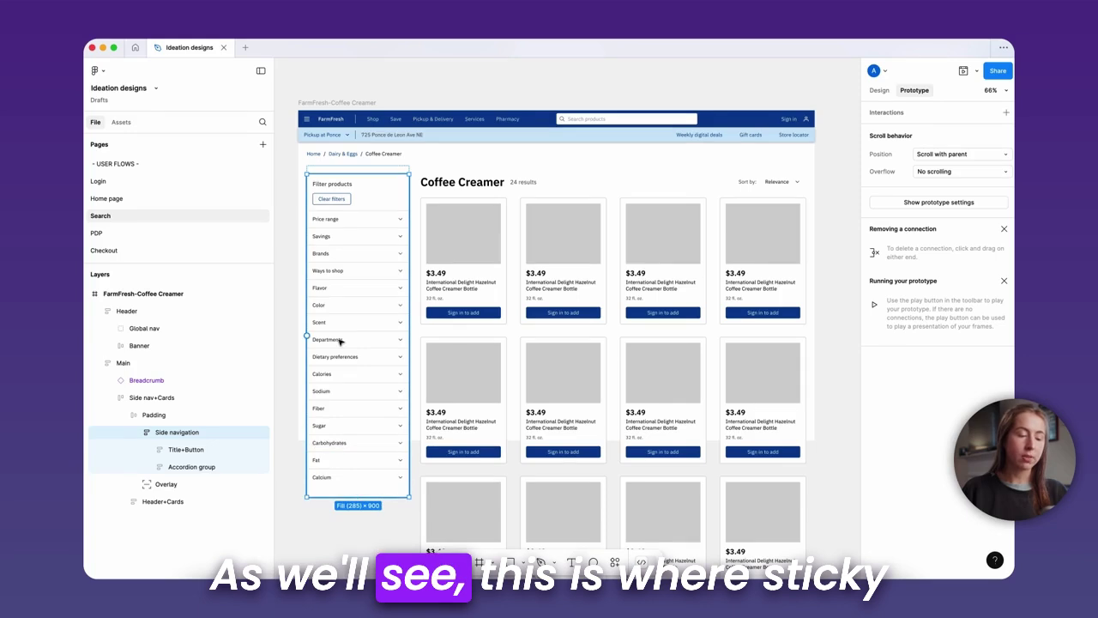
{"action": "key", "text": "ctrl+z"}
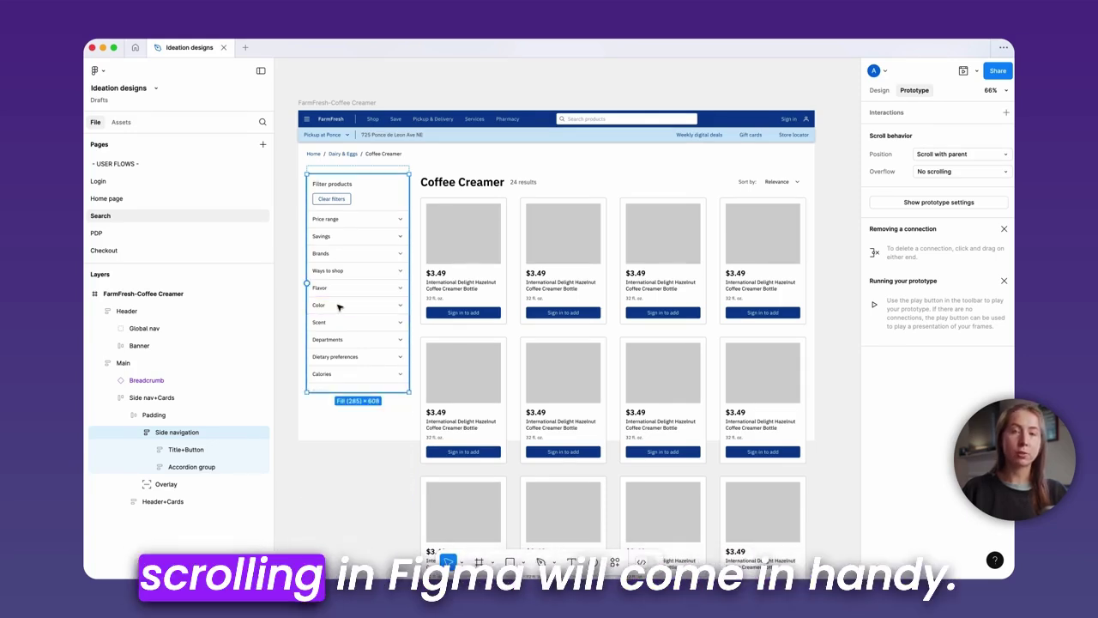
{"action": "left_click", "coordinate": [363, 91]}
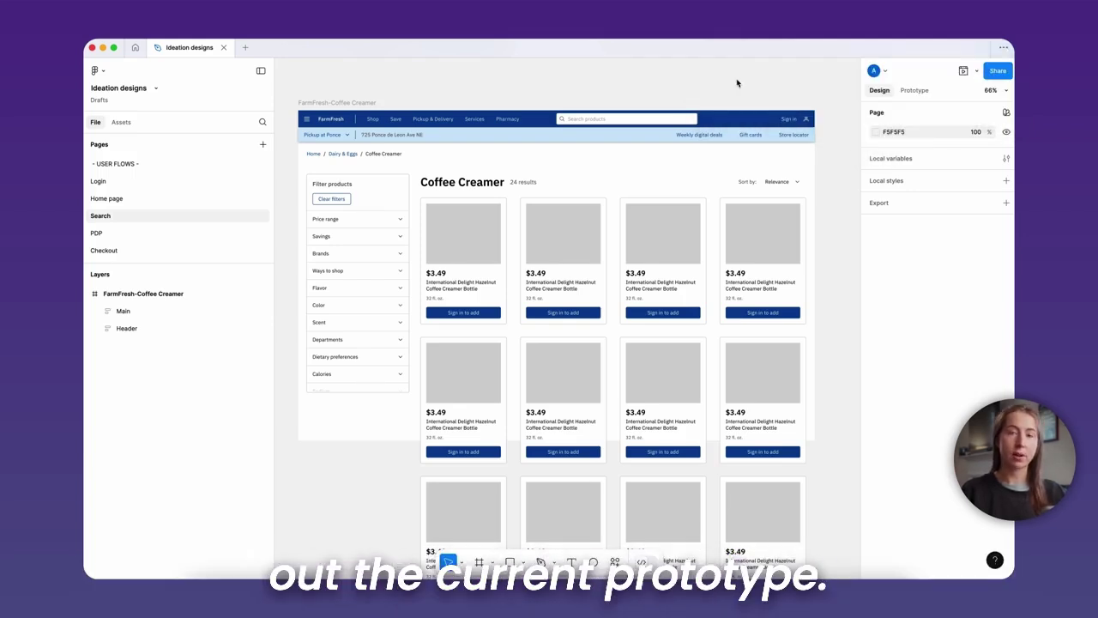
Step: Preview the FarmFresh-Coffee Creamer prototype from the Present menu, then close the preview
{"action": "left_click", "coordinate": [914, 90]}
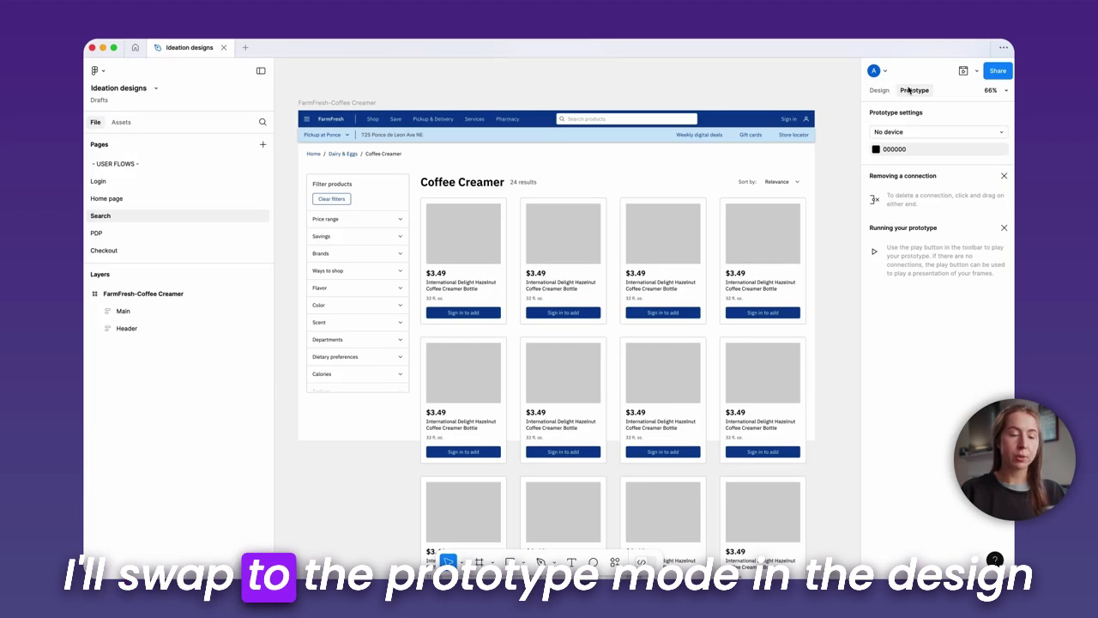
{"action": "left_click", "coordinate": [976, 71]}
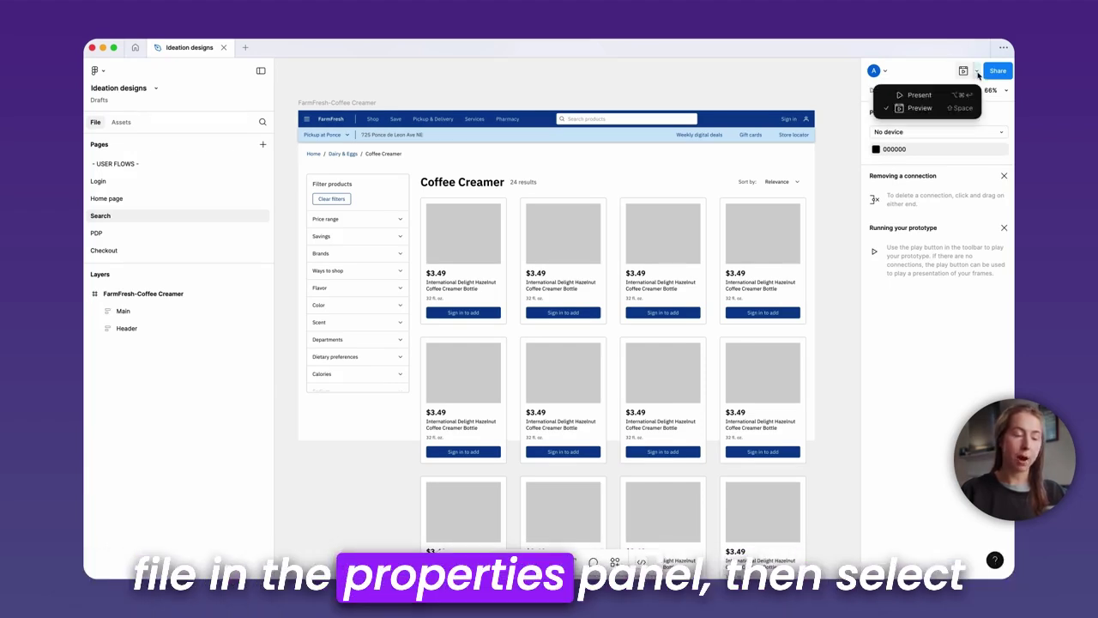
{"action": "left_click", "coordinate": [929, 111]}
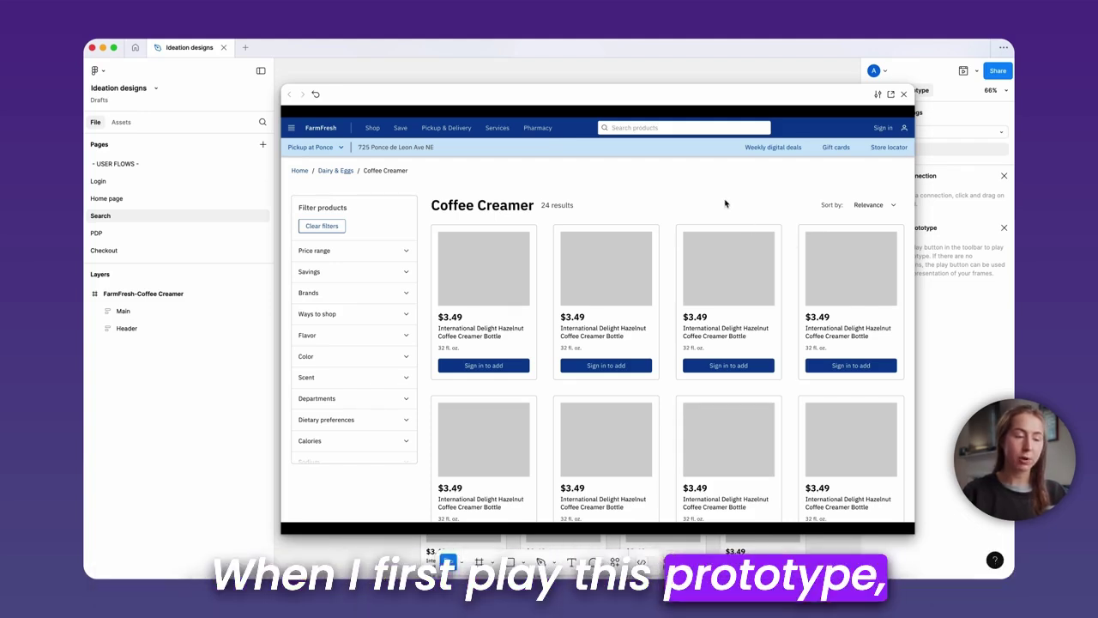
{"action": "left_click", "coordinate": [903, 94]}
Step: Set the FarmFresh-Coffee Creamer frame's overflow scroll behavior to Vertical
{"action": "left_click", "coordinate": [339, 102]}
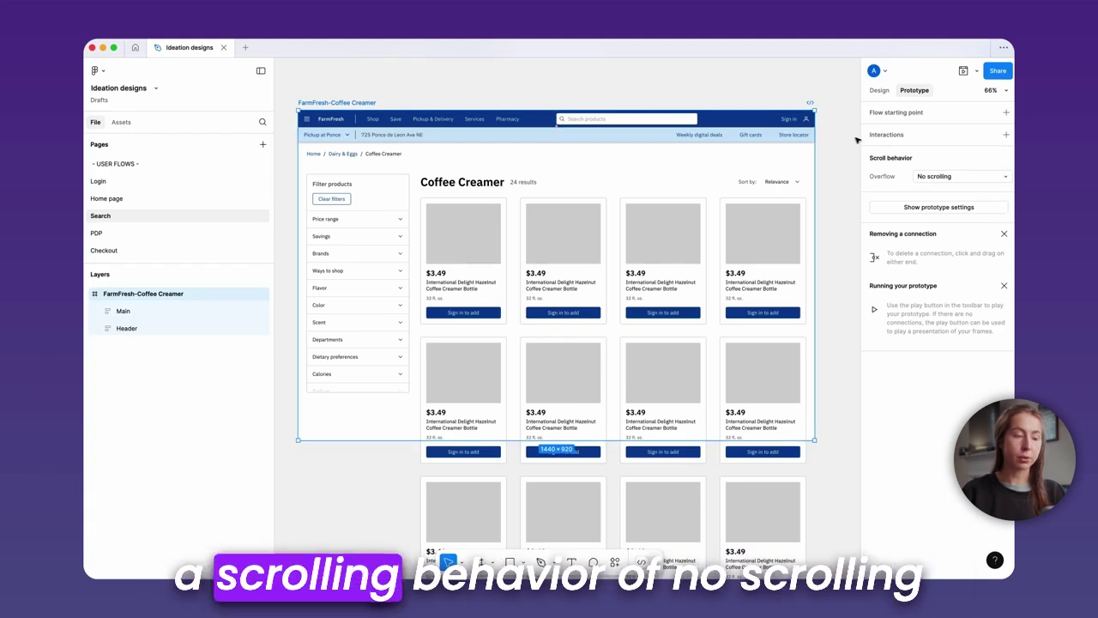
{"action": "left_click", "coordinate": [925, 178]}
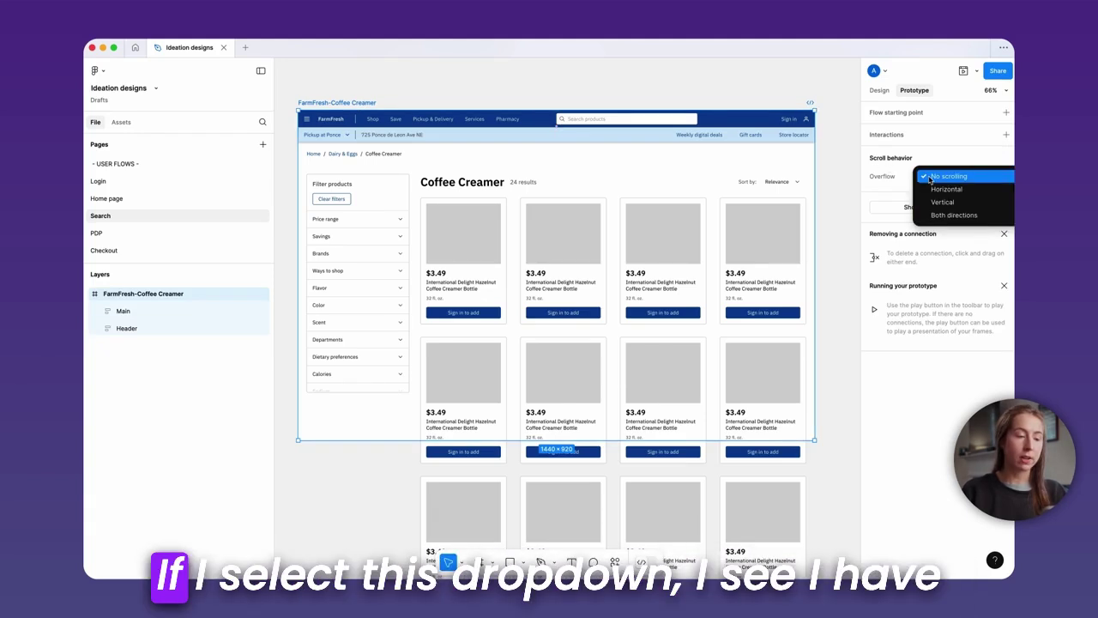
{"action": "left_click", "coordinate": [979, 204]}
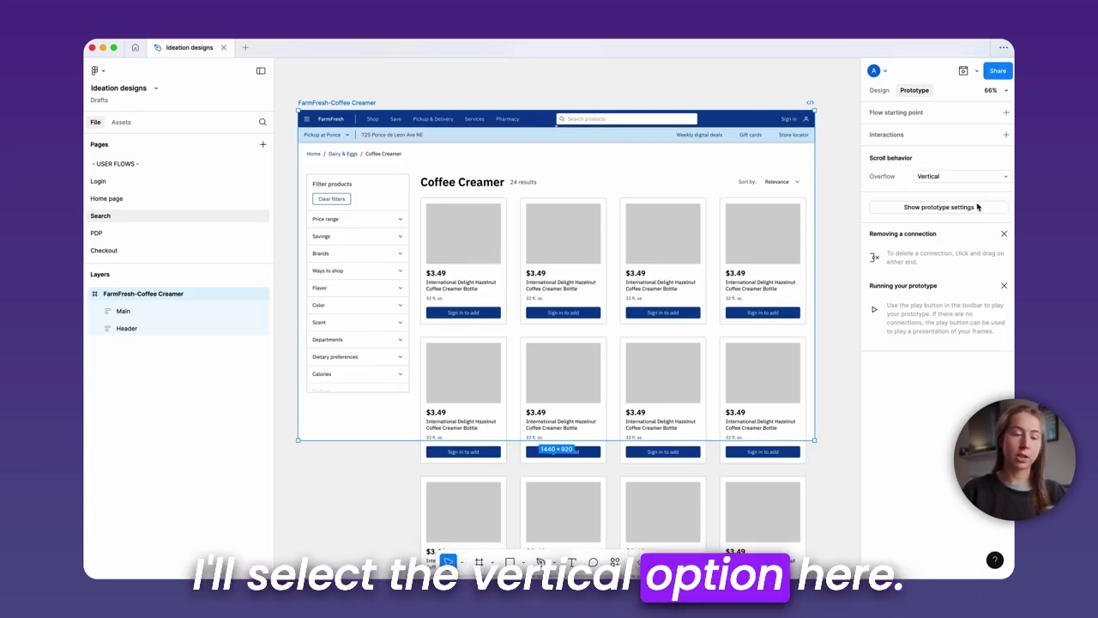
Step: Play the frame's prototype and scroll down to test the page scrolling
{"action": "left_click", "coordinate": [971, 207]}
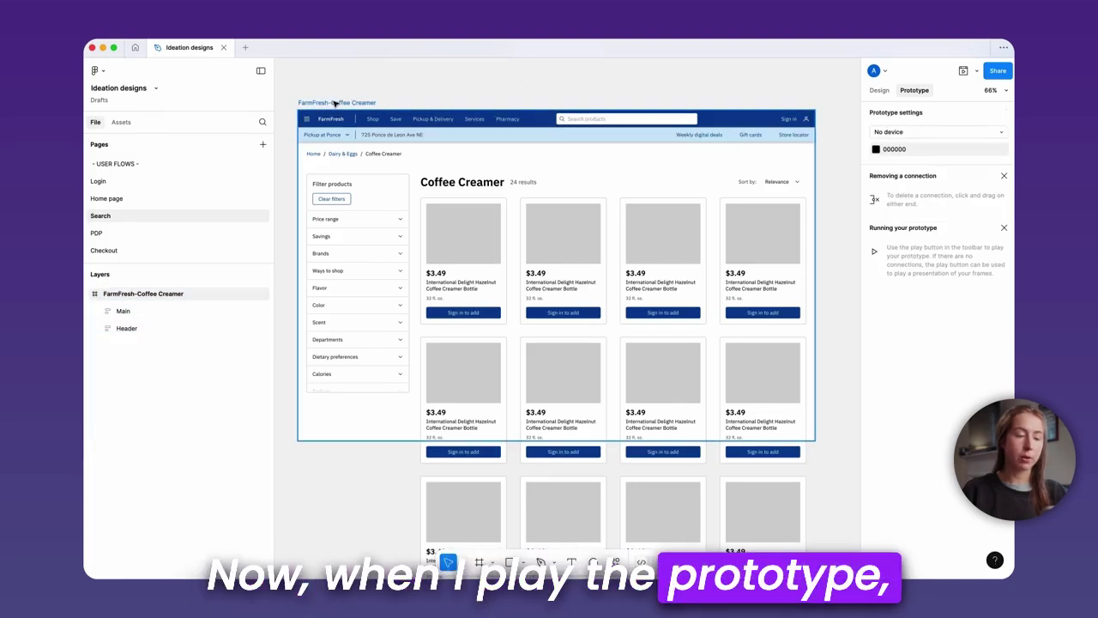
{"action": "left_click", "coordinate": [810, 110]}
{"action": "left_click", "coordinate": [964, 70]}
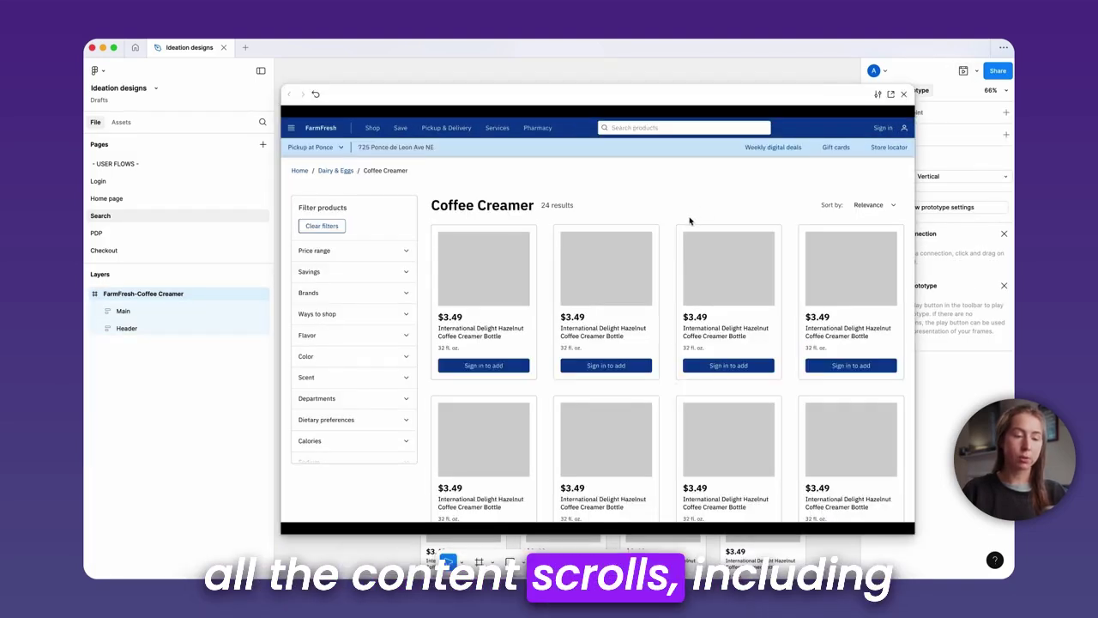
{"action": "scroll", "coordinate": [688, 227], "scroll_direction": "down", "scroll_amount": 10}
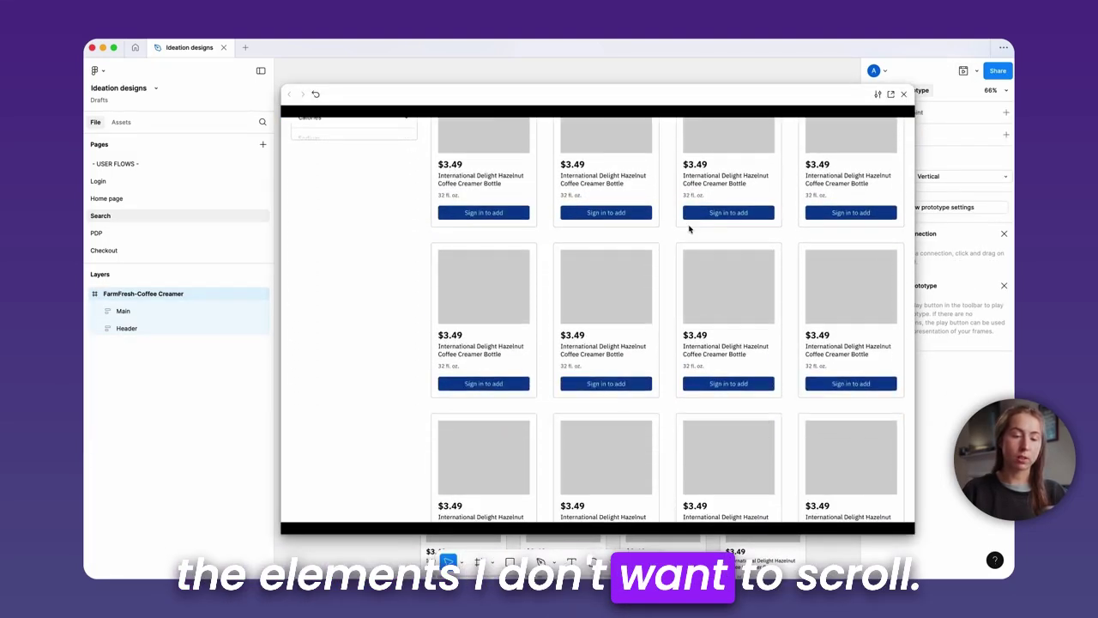
Step: Leave the Main content layer's scroll position as Scroll with parent
{"action": "left_click", "coordinate": [904, 93]}
{"action": "left_click", "coordinate": [699, 193]}
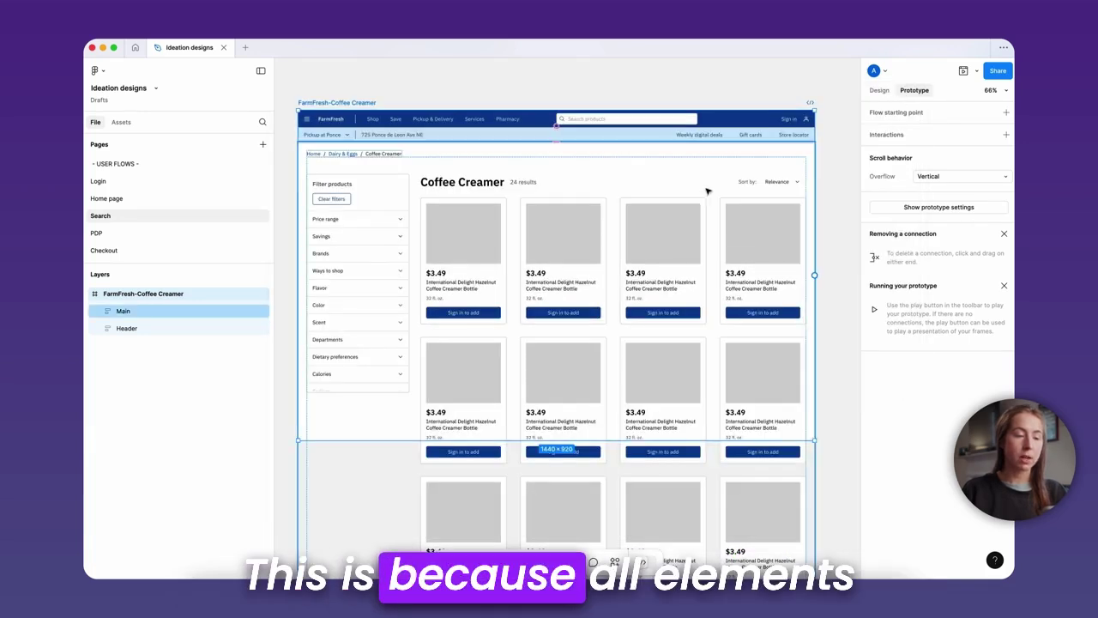
{"action": "key", "text": "Tab"}
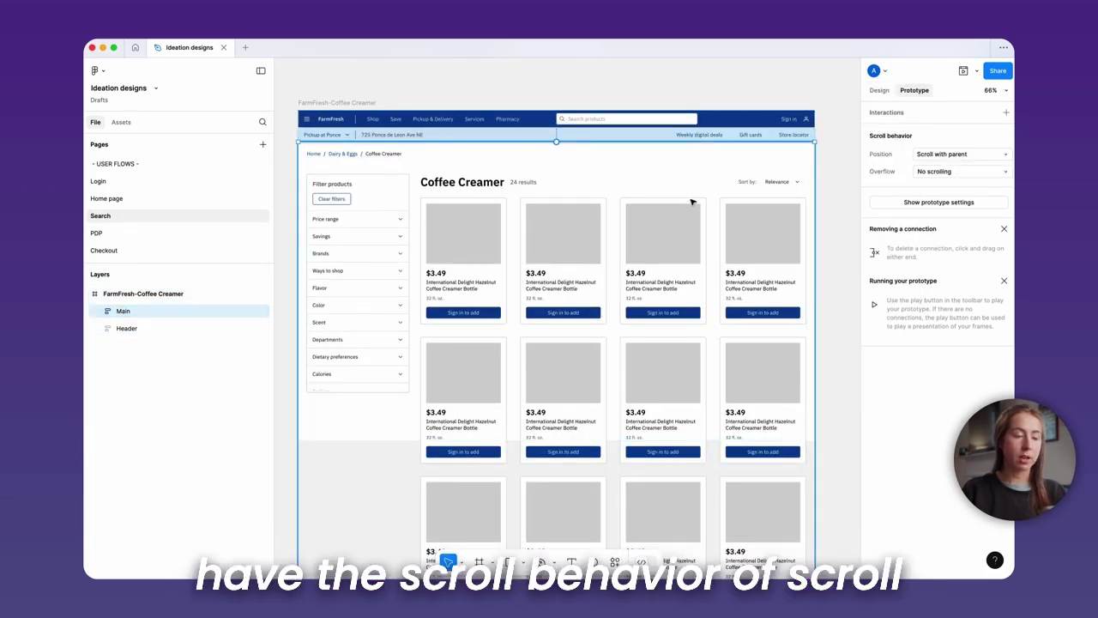
{"action": "left_click", "coordinate": [920, 155]}
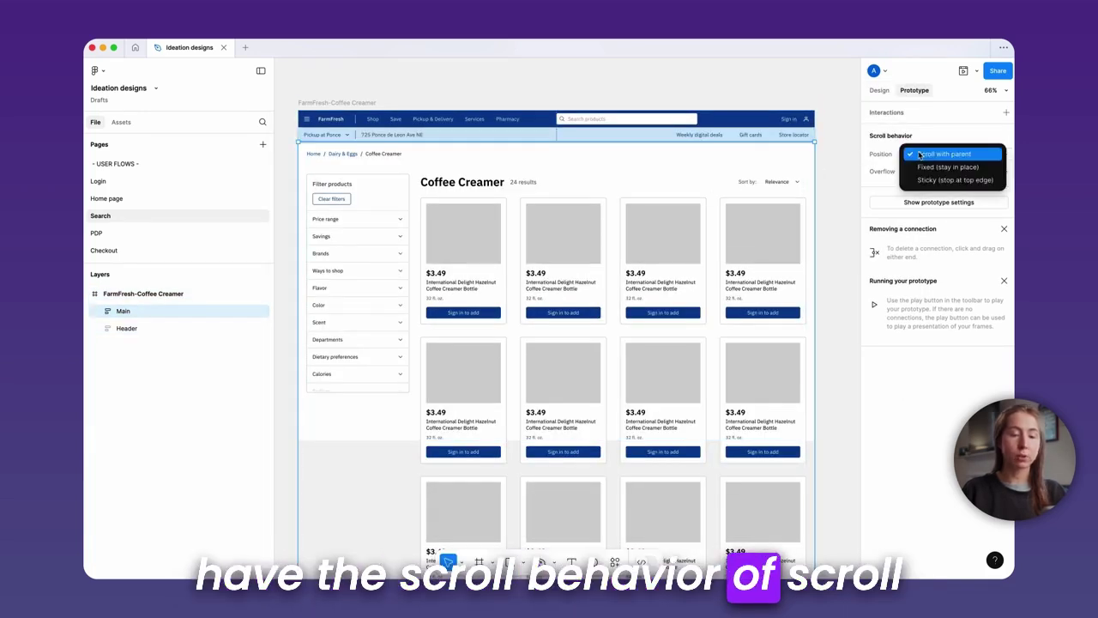
{"action": "left_click", "coordinate": [976, 155]}
Step: Set the Header layer's scroll position to Sticky at the top edge
{"action": "key", "text": "Tab"}
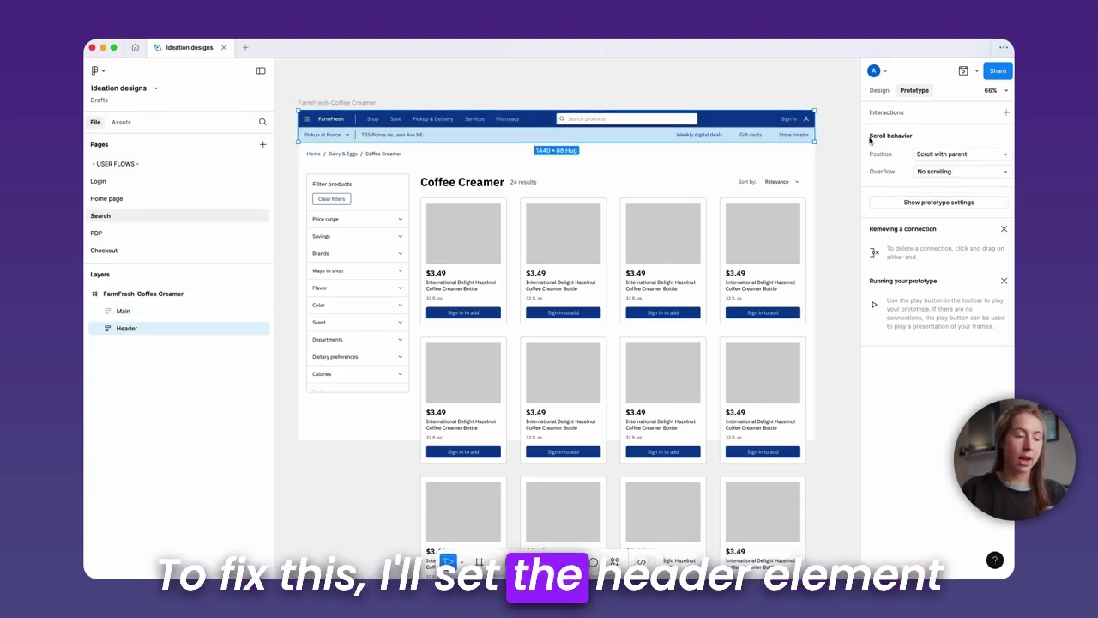
{"action": "left_click", "coordinate": [984, 157]}
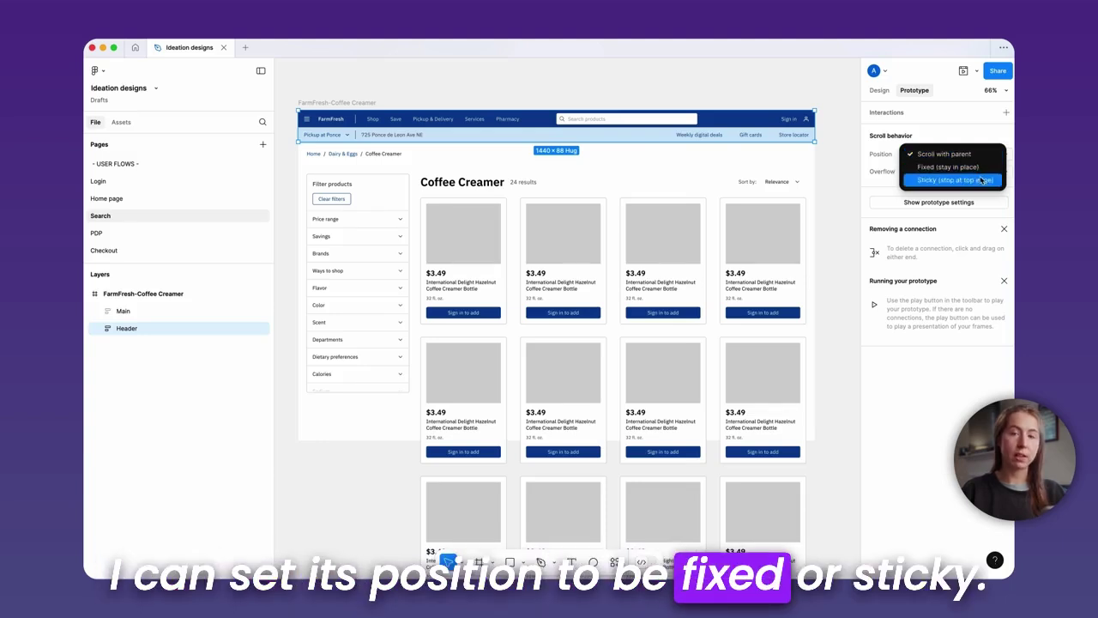
{"action": "left_click", "coordinate": [981, 180]}
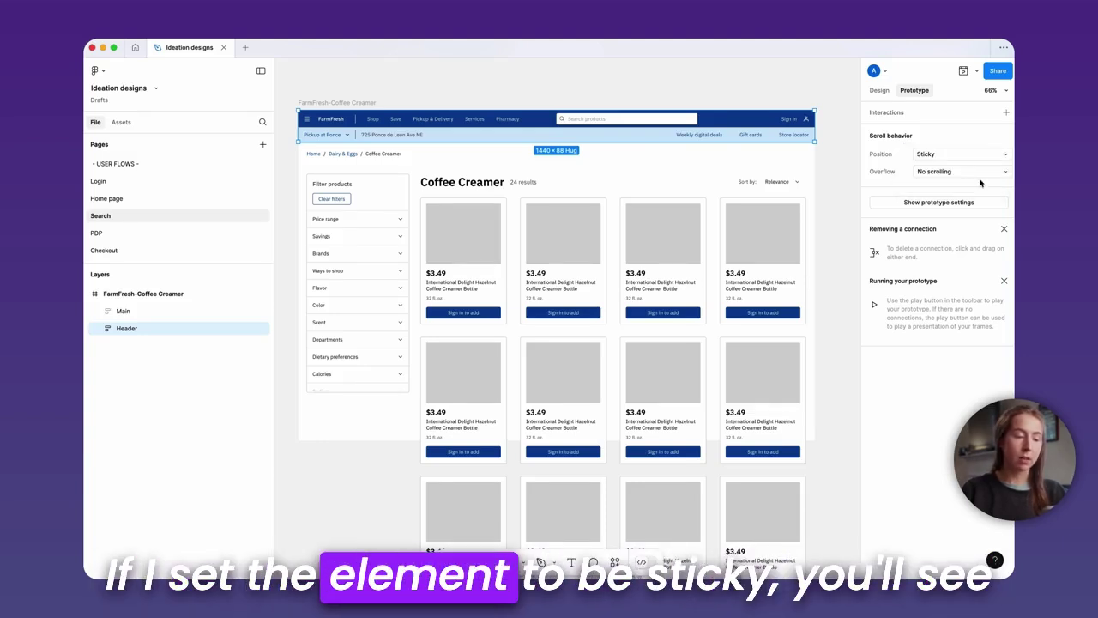
Step: Play the frame's prototype and scroll down to test the sticky header
{"action": "left_click", "coordinate": [352, 102]}
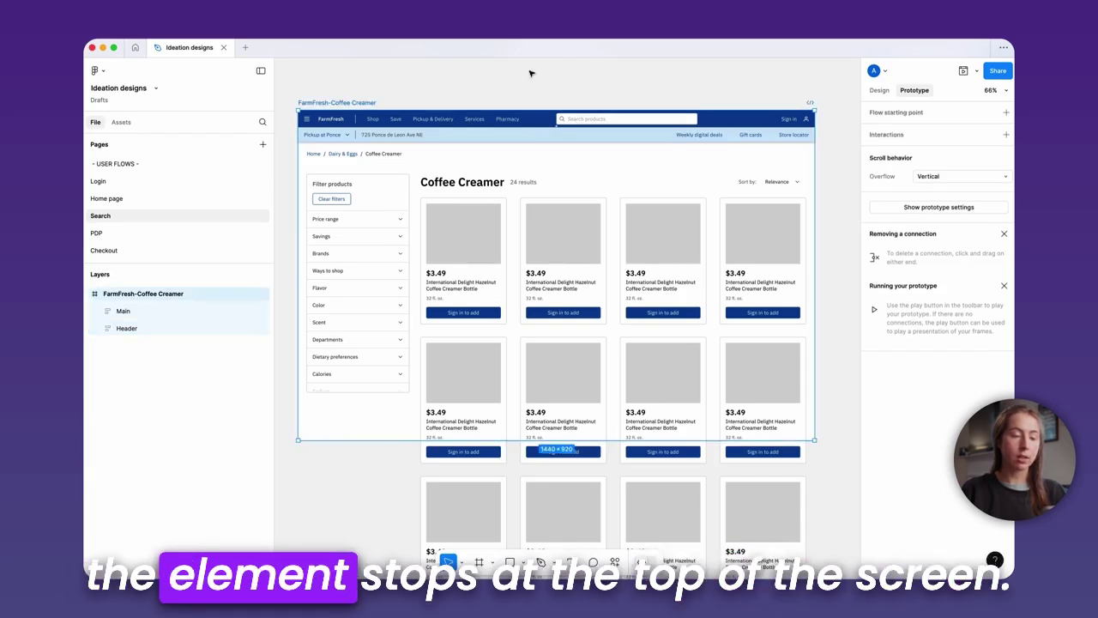
{"action": "left_click", "coordinate": [963, 72]}
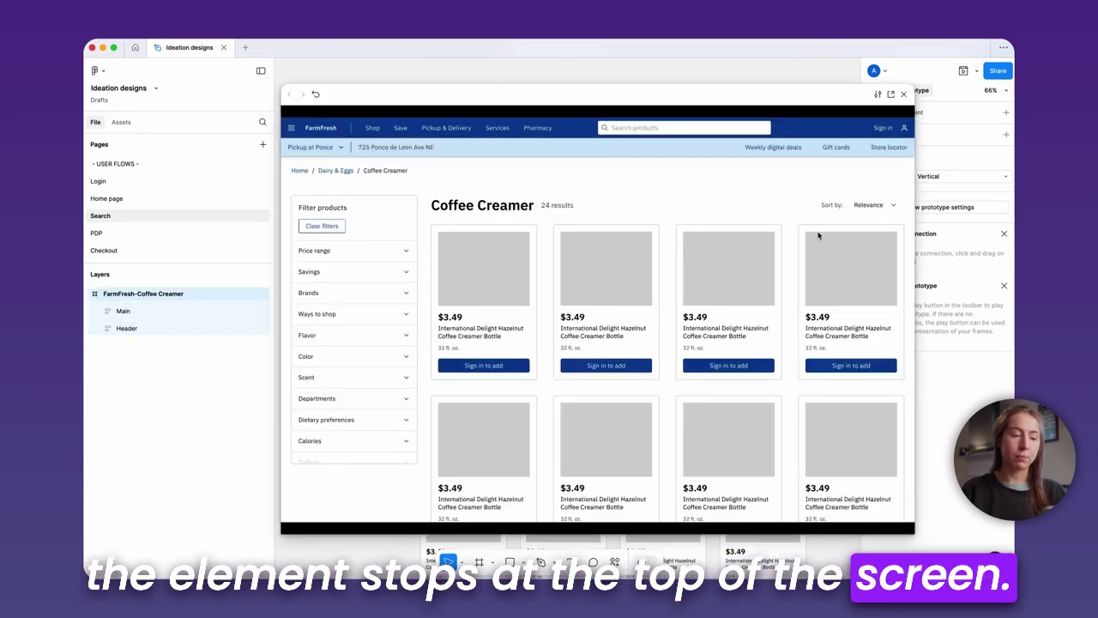
{"action": "scroll", "coordinate": [763, 196], "scroll_direction": "down", "scroll_amount": 5}
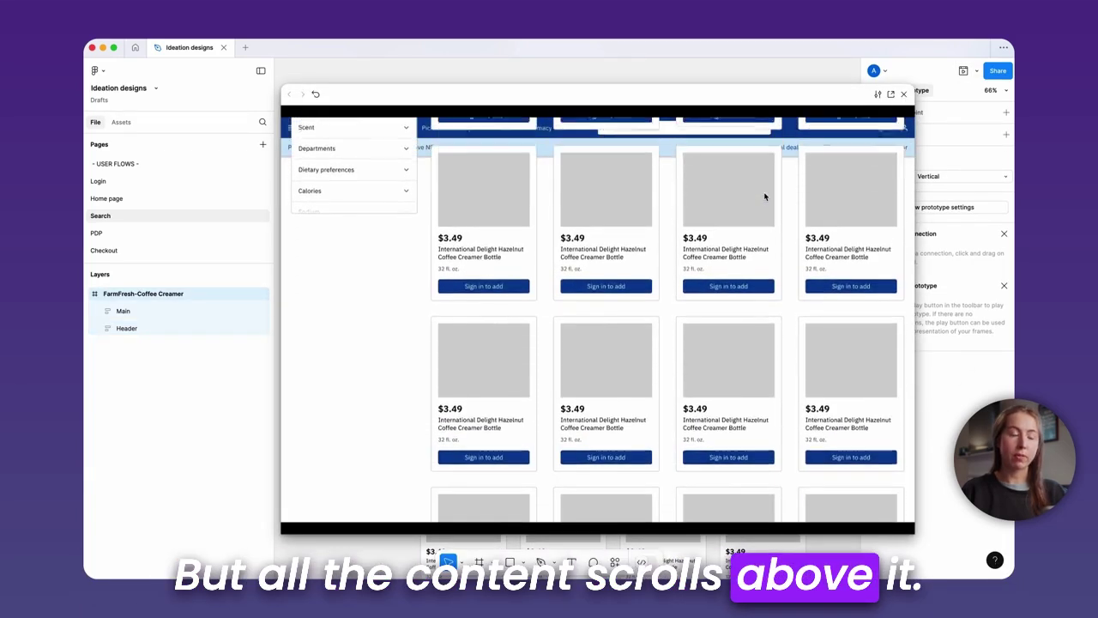
{"action": "left_click", "coordinate": [903, 94]}
Step: Bring the Header to front and set its scroll position to Fixed
{"action": "left_click", "coordinate": [707, 127]}
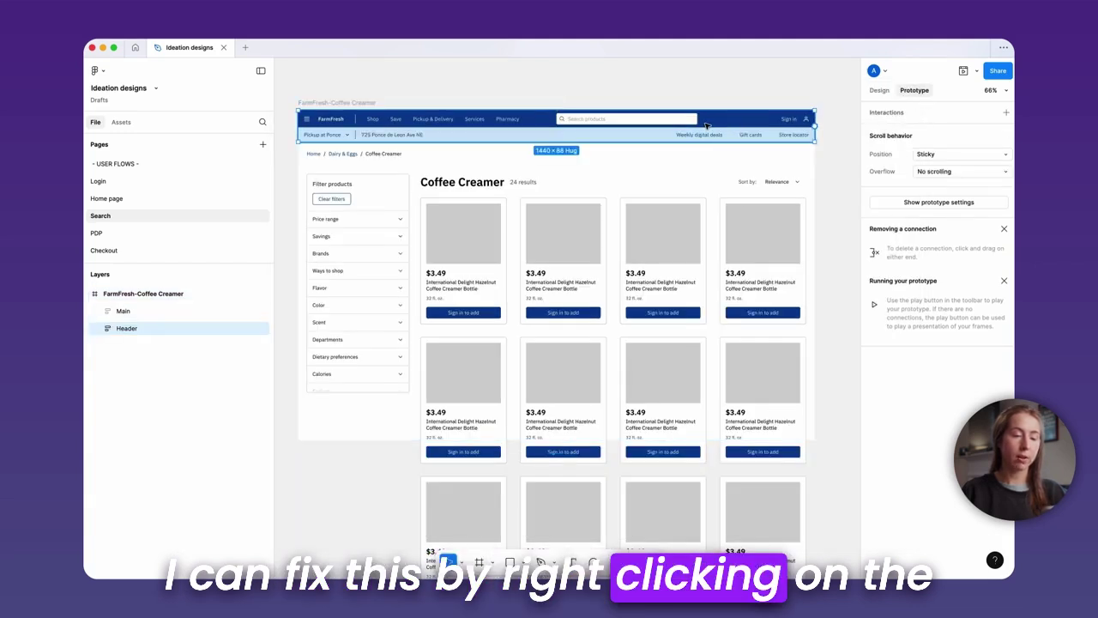
{"action": "right_click", "coordinate": [707, 126]}
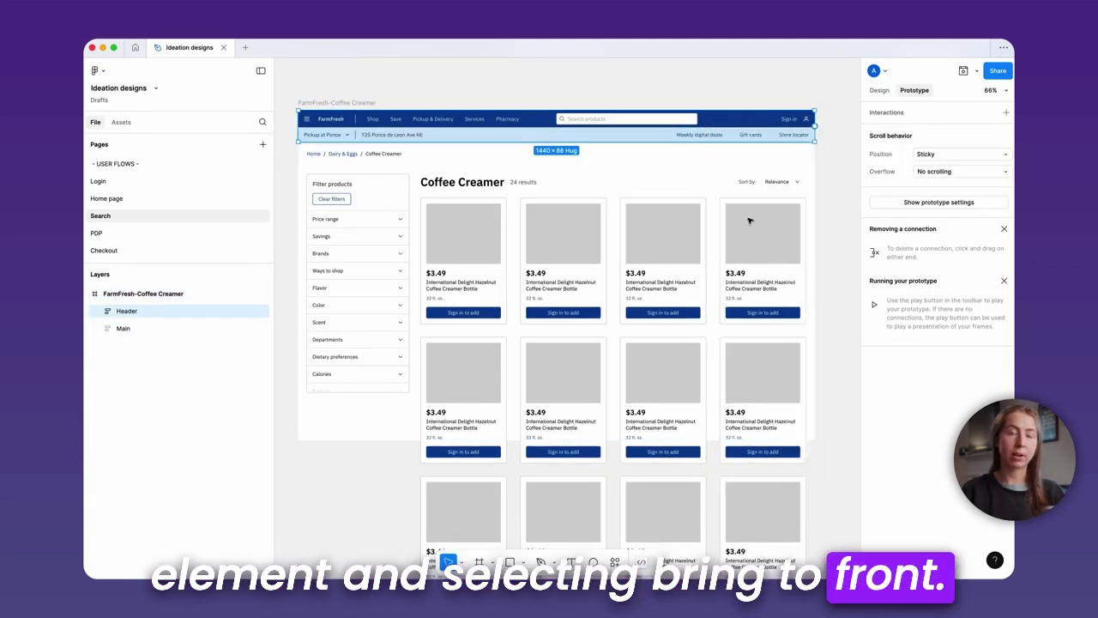
{"action": "left_click", "coordinate": [930, 155]}
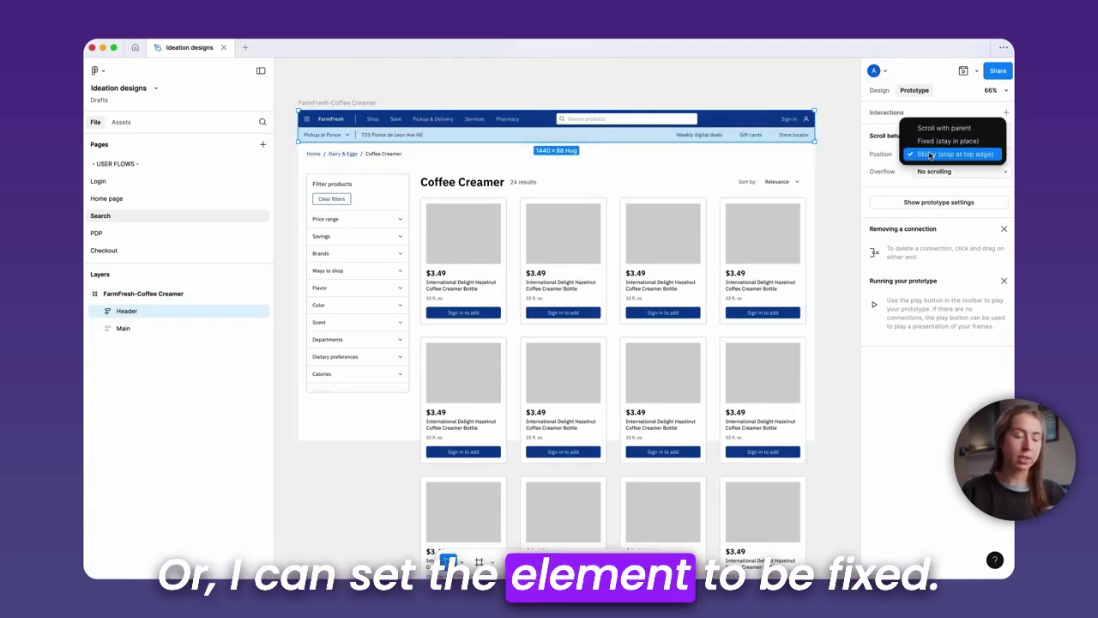
{"action": "left_click", "coordinate": [945, 142]}
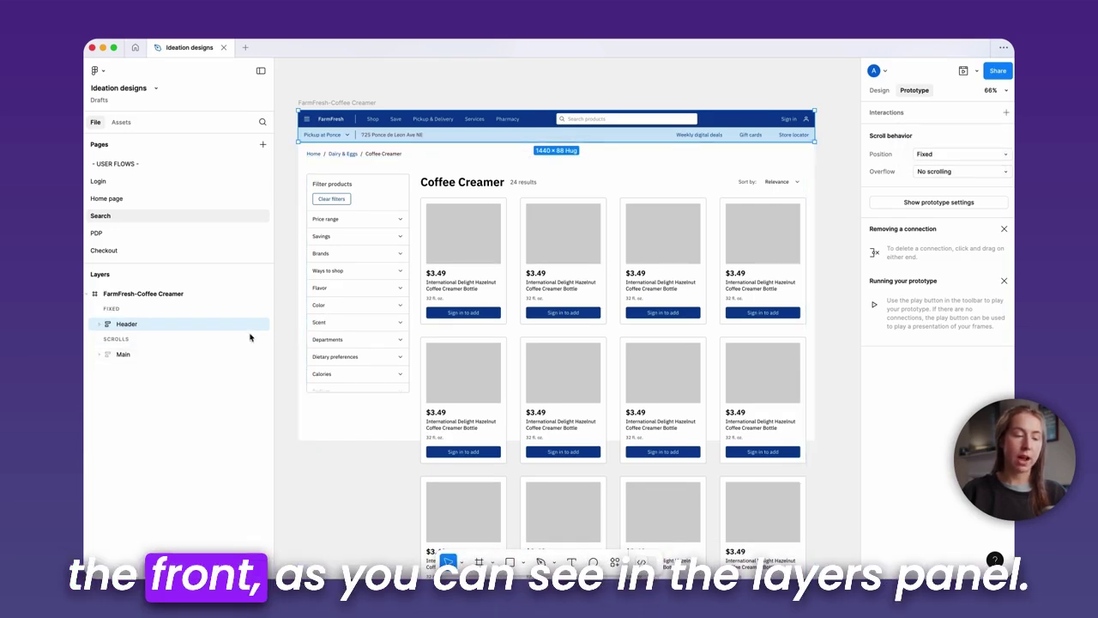
{"action": "left_click", "coordinate": [169, 354]}
{"action": "left_click", "coordinate": [168, 324]}
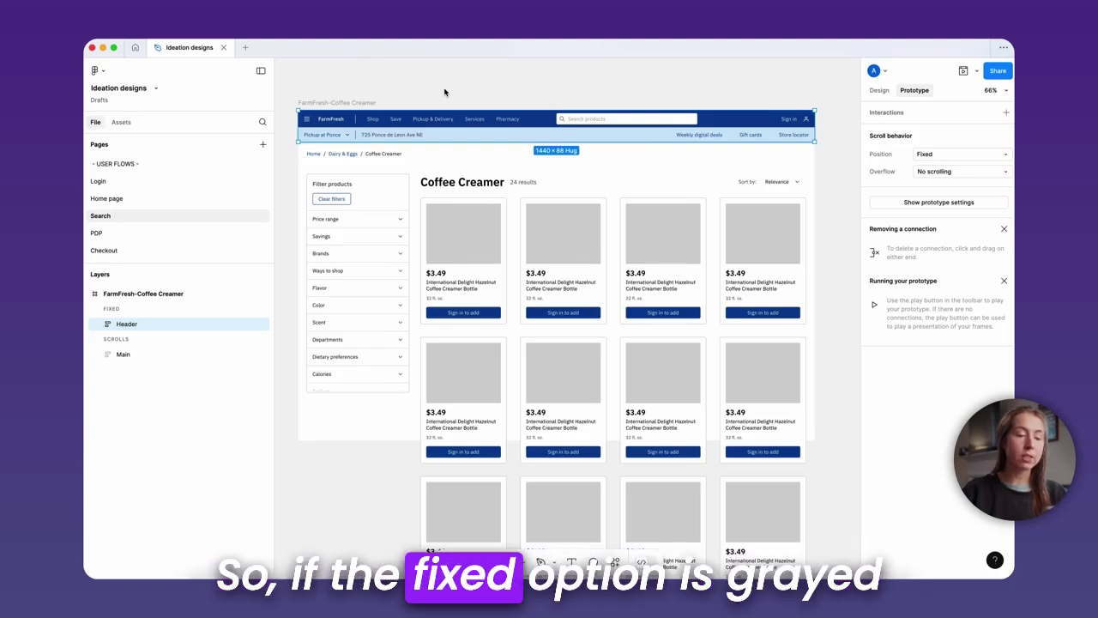
Step: Preview the frame and scroll down and up to test the fixed header
{"action": "left_click", "coordinate": [363, 104]}
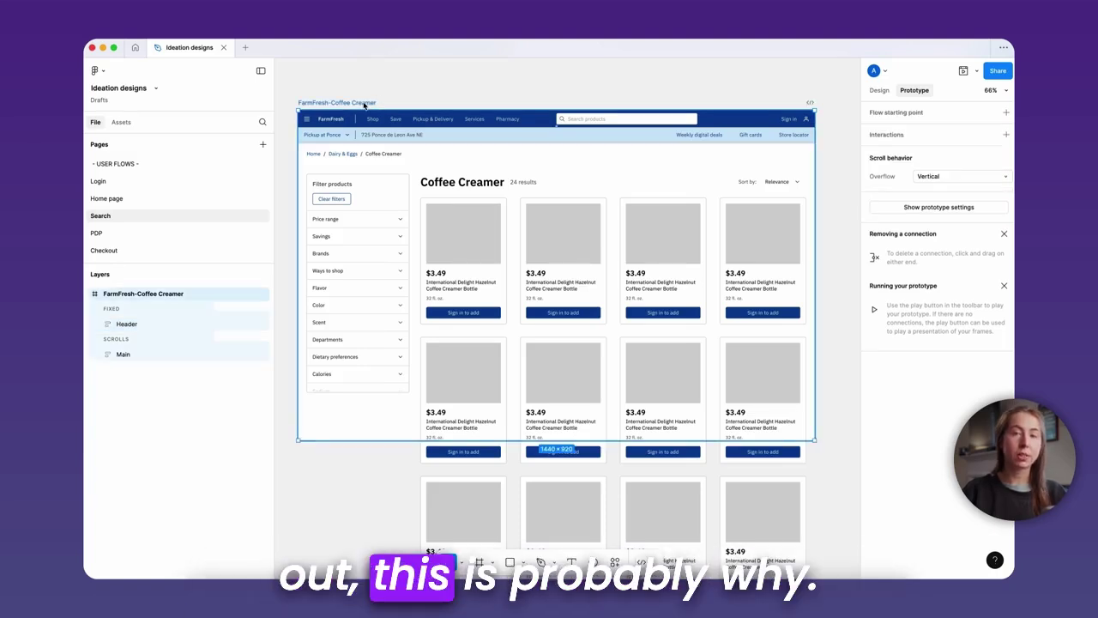
{"action": "left_click", "coordinate": [962, 71]}
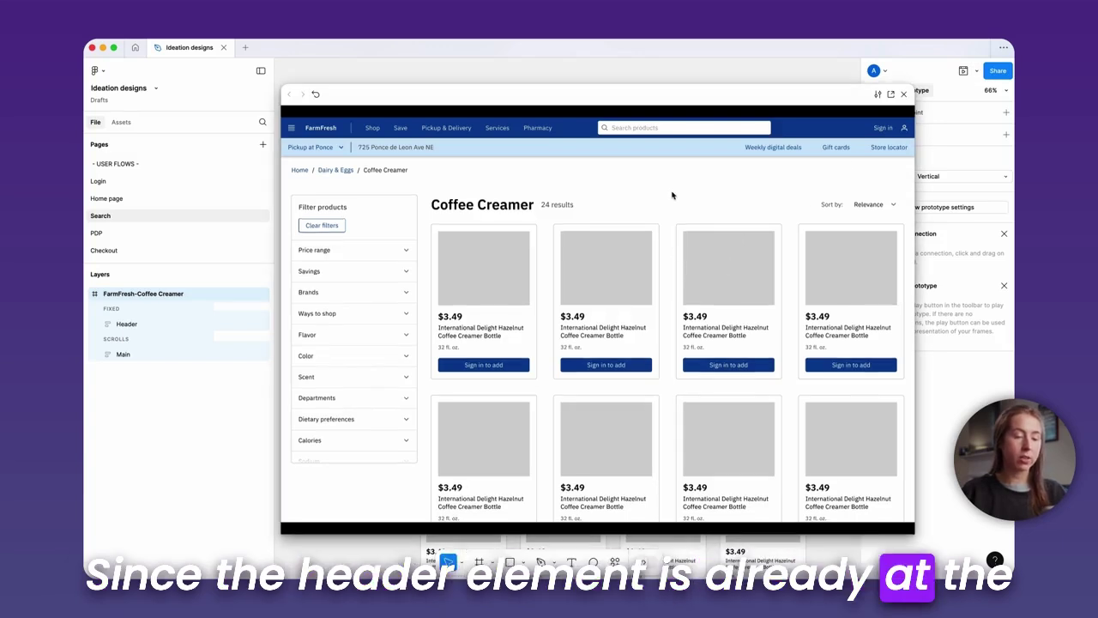
{"action": "scroll", "coordinate": [672, 196], "scroll_direction": "down", "scroll_amount": 10}
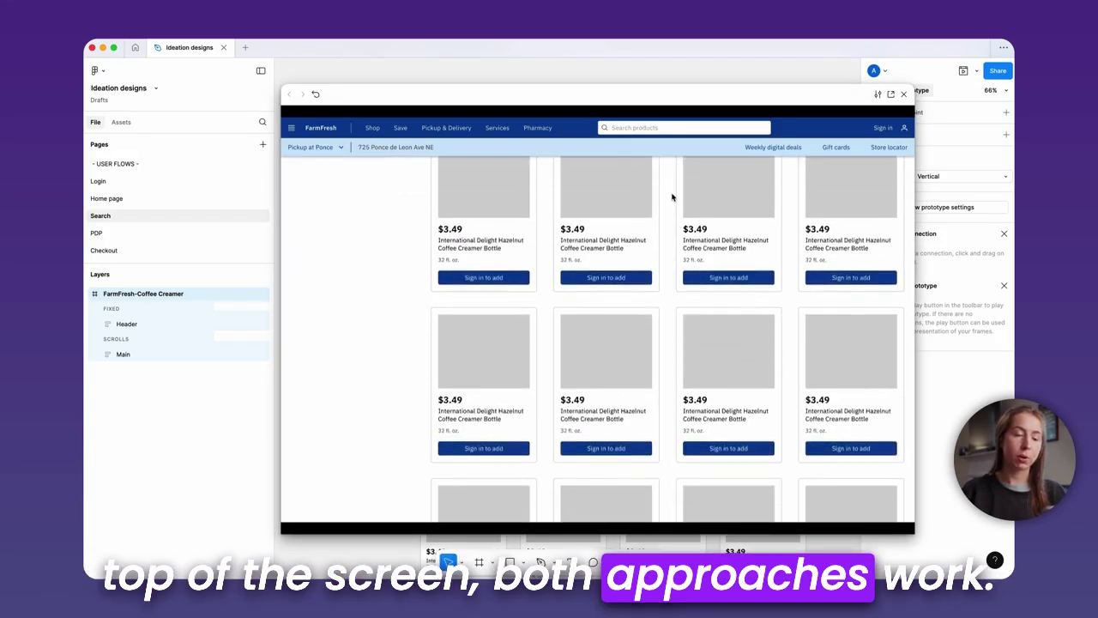
{"action": "scroll", "coordinate": [670, 192], "scroll_direction": "up", "scroll_amount": 10}
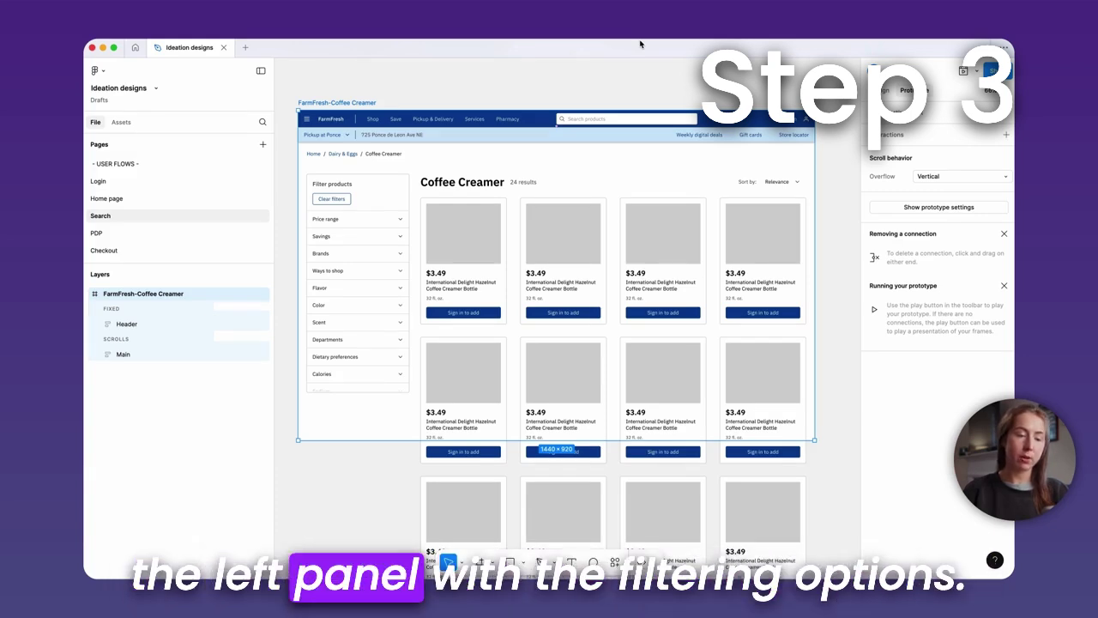
Step: Set the left filter panel's Padding frame scroll position to Sticky
{"action": "left_click", "coordinate": [375, 304]}
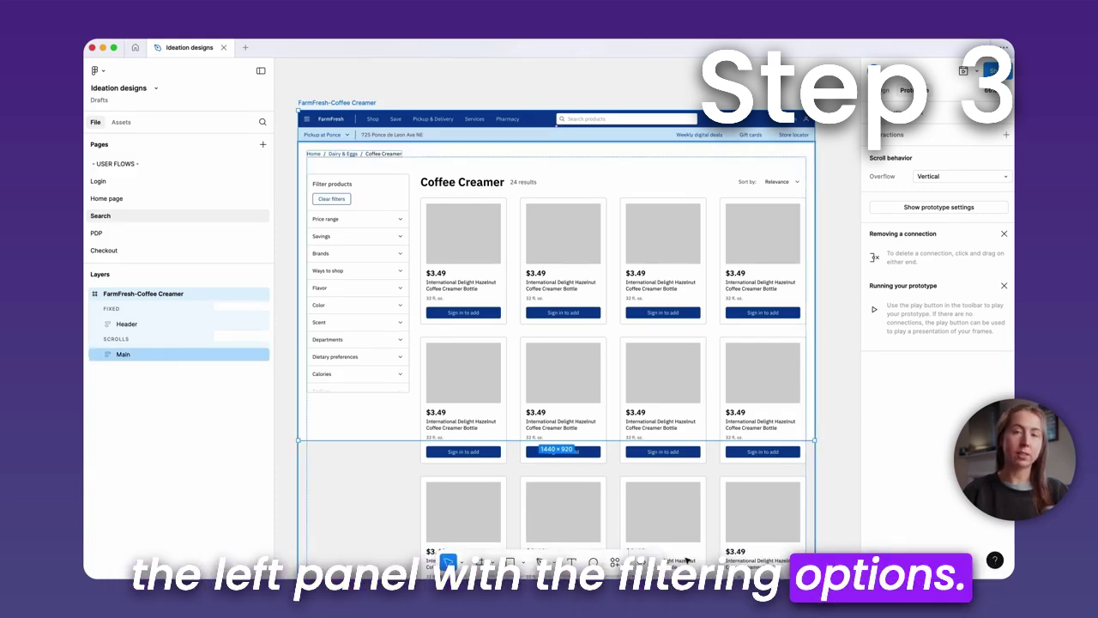
{"action": "double_click", "coordinate": [376, 304]}
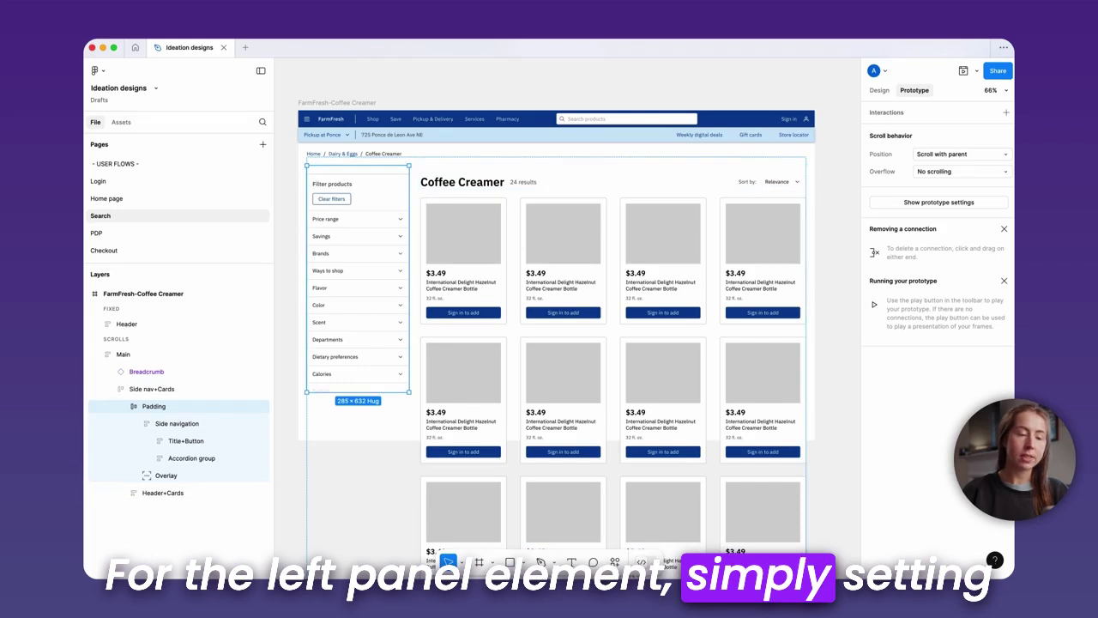
{"action": "left_click", "coordinate": [963, 154]}
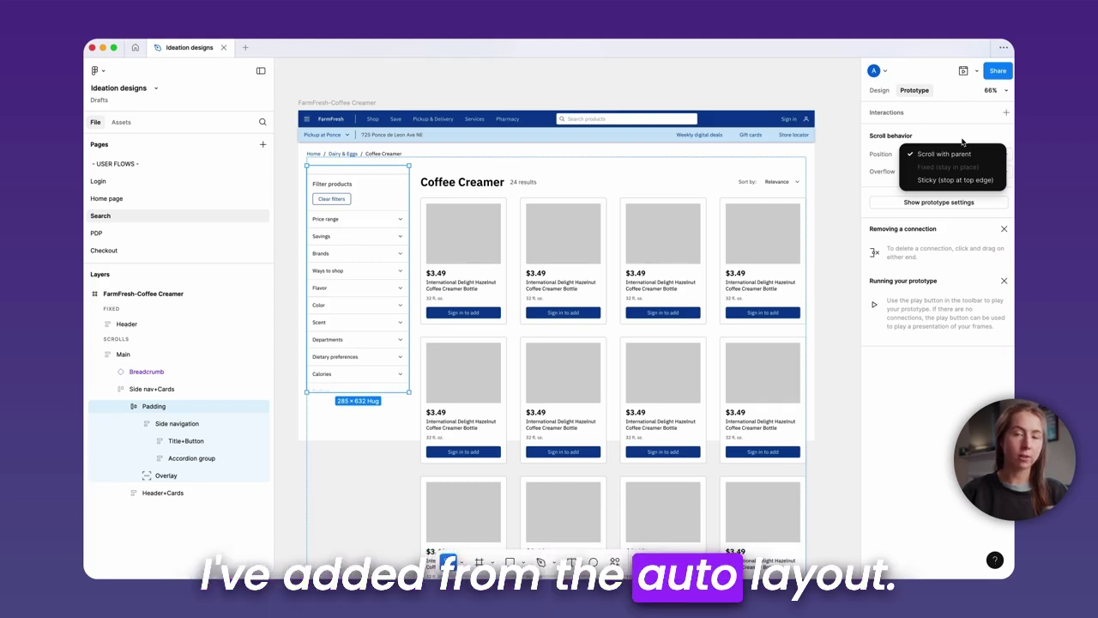
{"action": "left_click", "coordinate": [962, 181]}
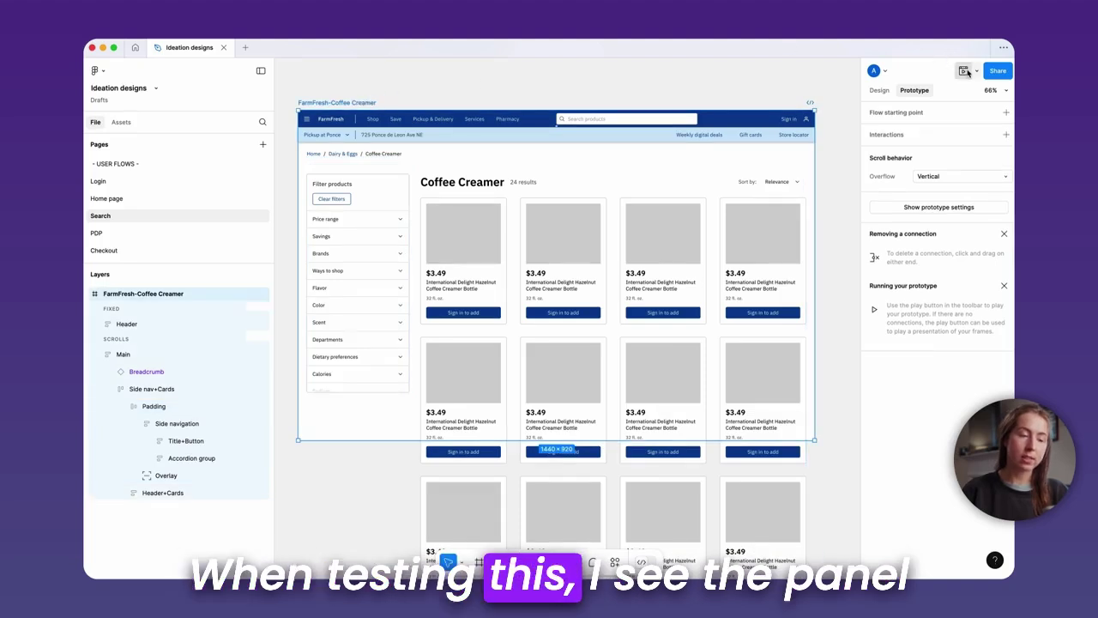
Step: Preview the prototype and scroll down and back up to watch the sticky filter panel
{"action": "left_click", "coordinate": [964, 72]}
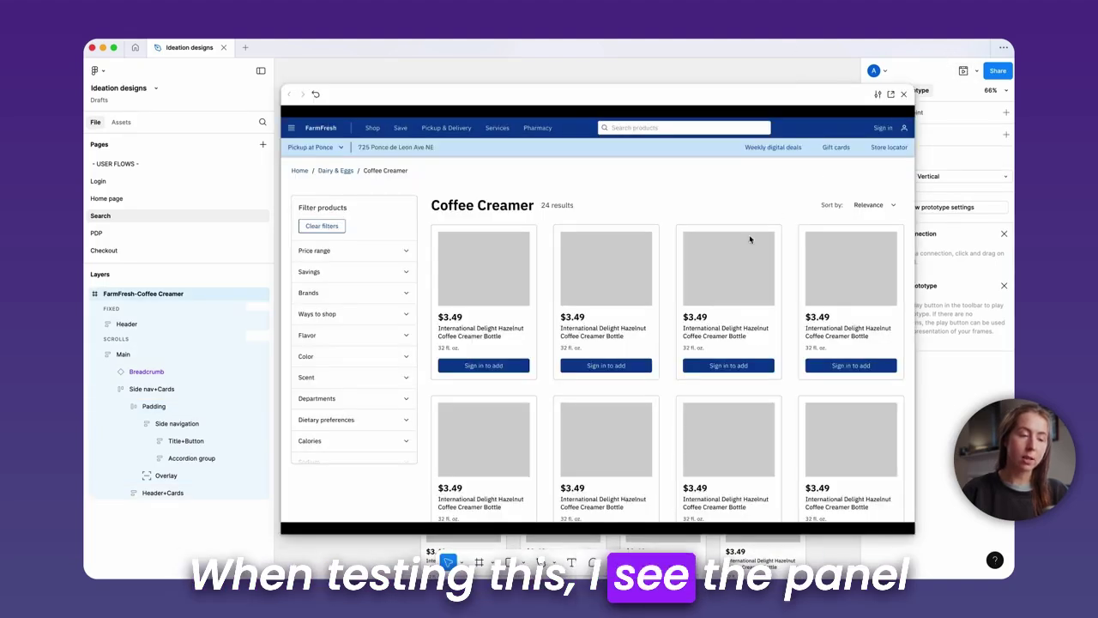
{"action": "scroll", "coordinate": [697, 206], "scroll_direction": "down", "scroll_amount": 5}
{"action": "scroll", "coordinate": [698, 210], "scroll_direction": "down", "scroll_amount": 3}
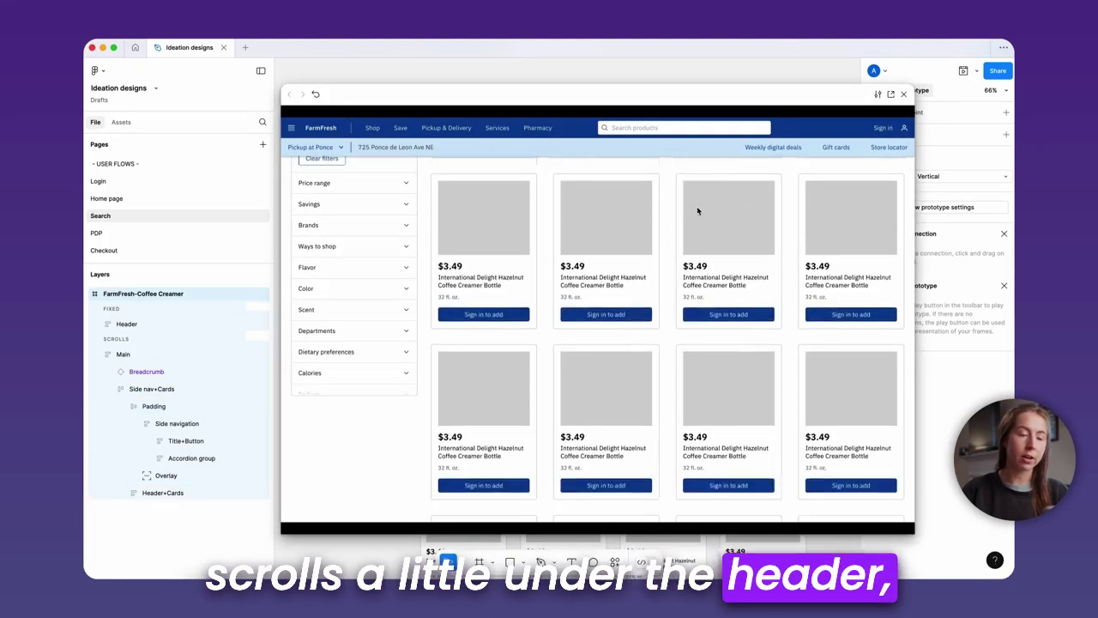
{"action": "scroll", "coordinate": [698, 210], "scroll_direction": "down", "scroll_amount": 5}
{"action": "scroll", "coordinate": [698, 210], "scroll_direction": "up", "scroll_amount": 3}
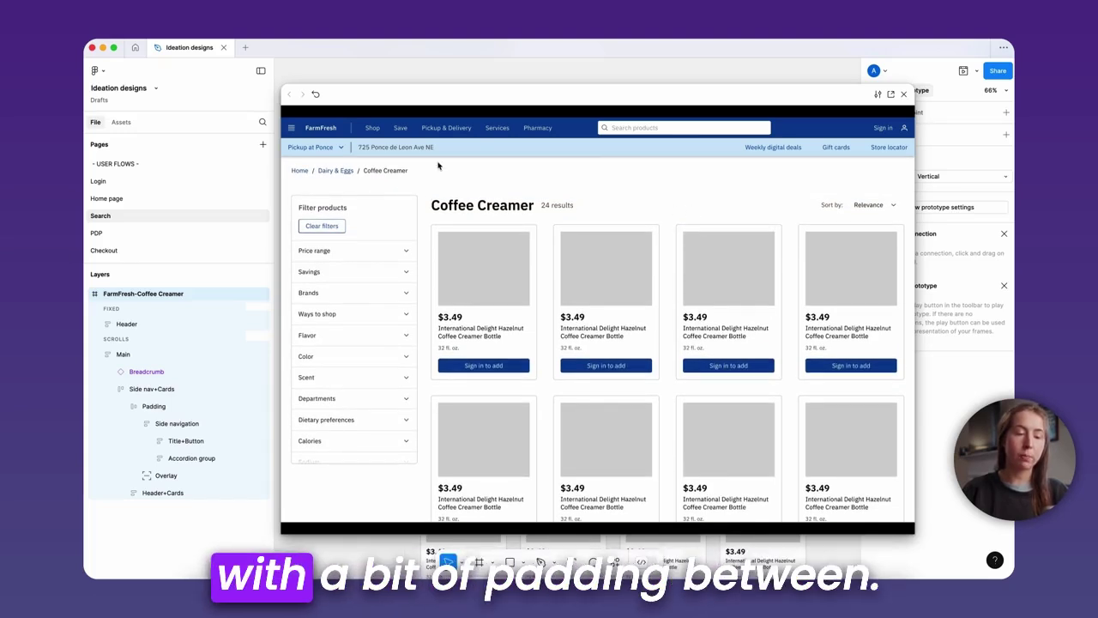
{"action": "left_click", "coordinate": [903, 93]}
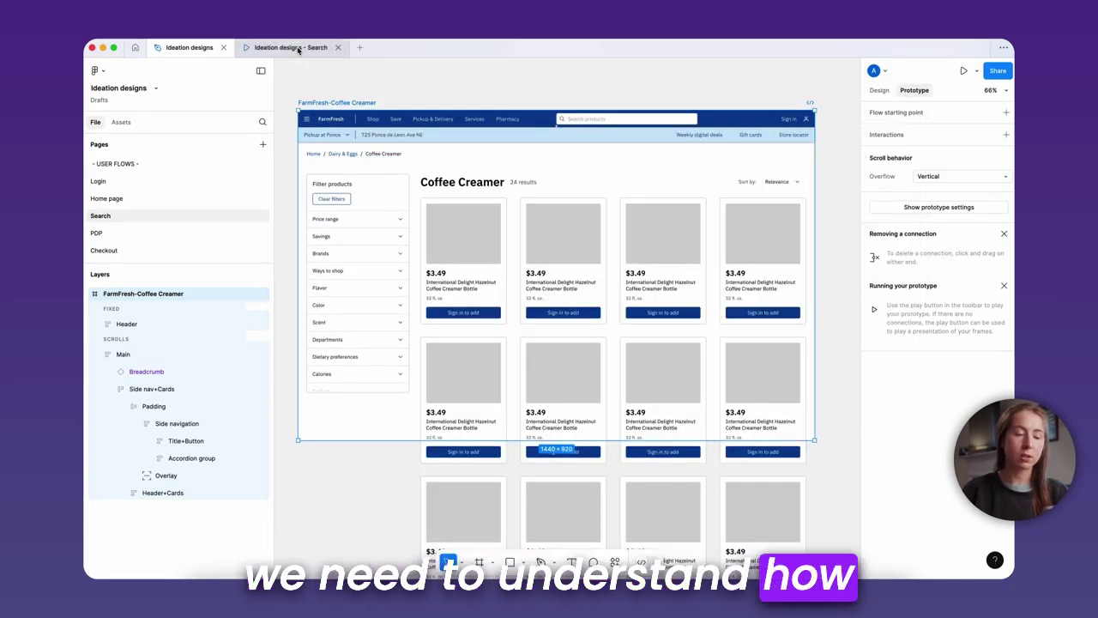
Step: Scroll the Search page prototype view to recheck the filter panel behavior
{"action": "left_click", "coordinate": [298, 48]}
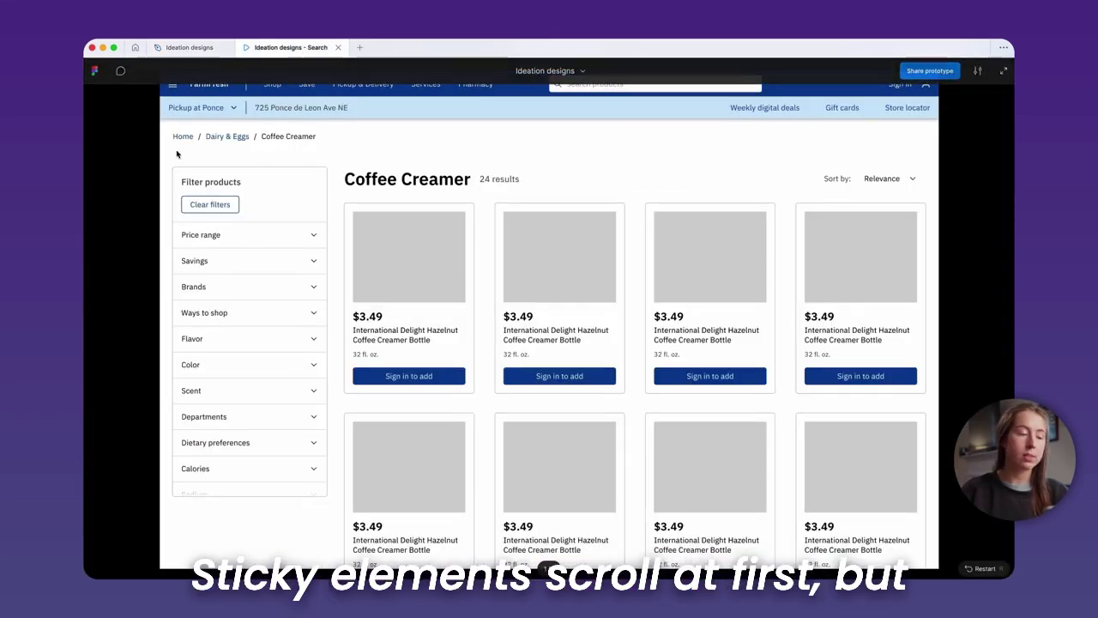
{"action": "scroll", "coordinate": [426, 164], "scroll_direction": "down", "scroll_amount": 3}
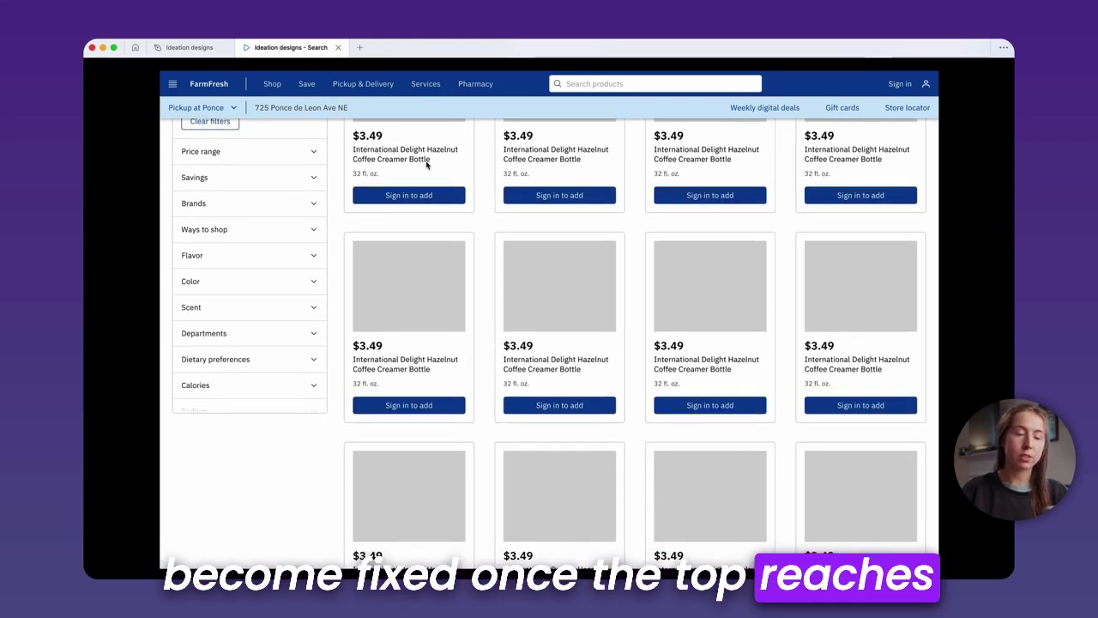
{"action": "scroll", "coordinate": [426, 164], "scroll_direction": "down", "scroll_amount": 1}
{"action": "scroll", "coordinate": [427, 164], "scroll_direction": "up", "scroll_amount": 2}
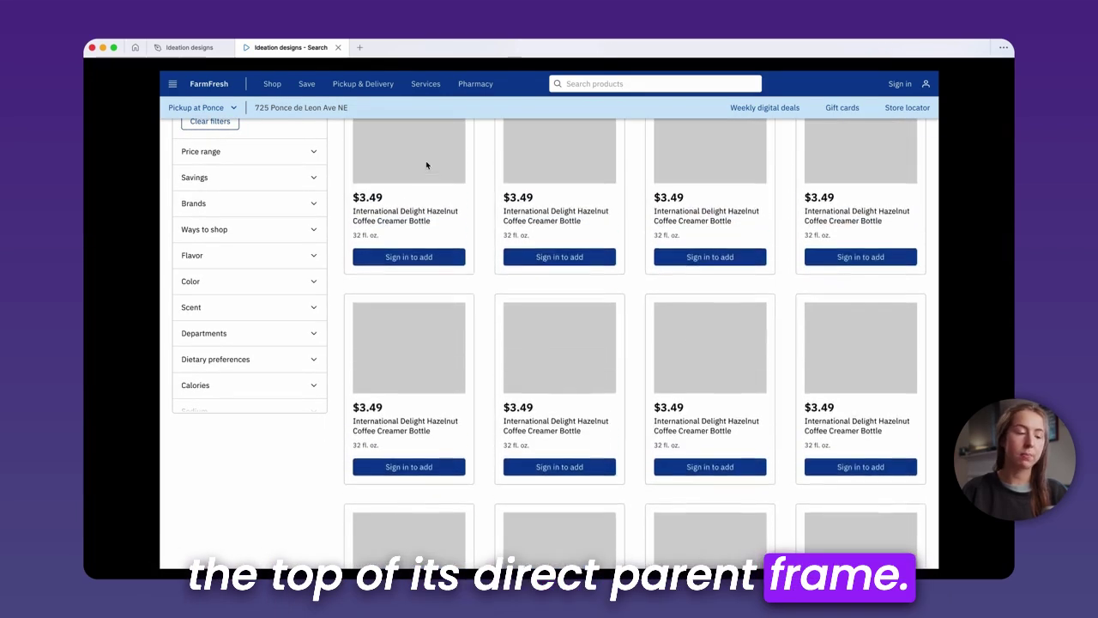
{"action": "scroll", "coordinate": [426, 163], "scroll_direction": "up", "scroll_amount": 3}
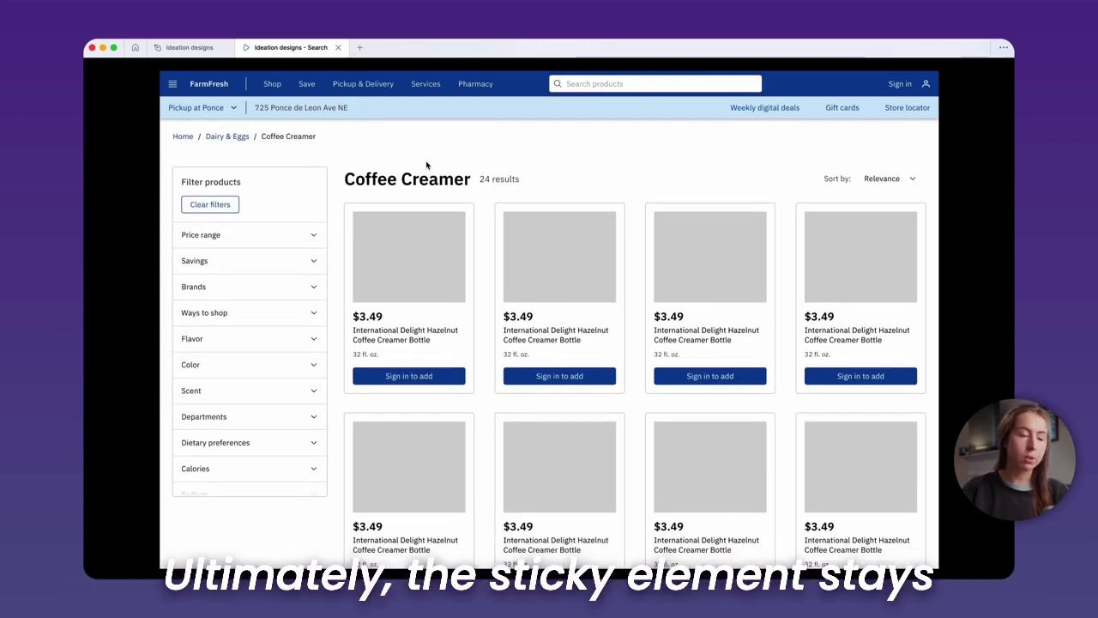
{"action": "left_click", "coordinate": [189, 47]}
Step: Select the filter panel's Padding frame and review its layout and scroll settings
{"action": "left_click", "coordinate": [417, 153]}
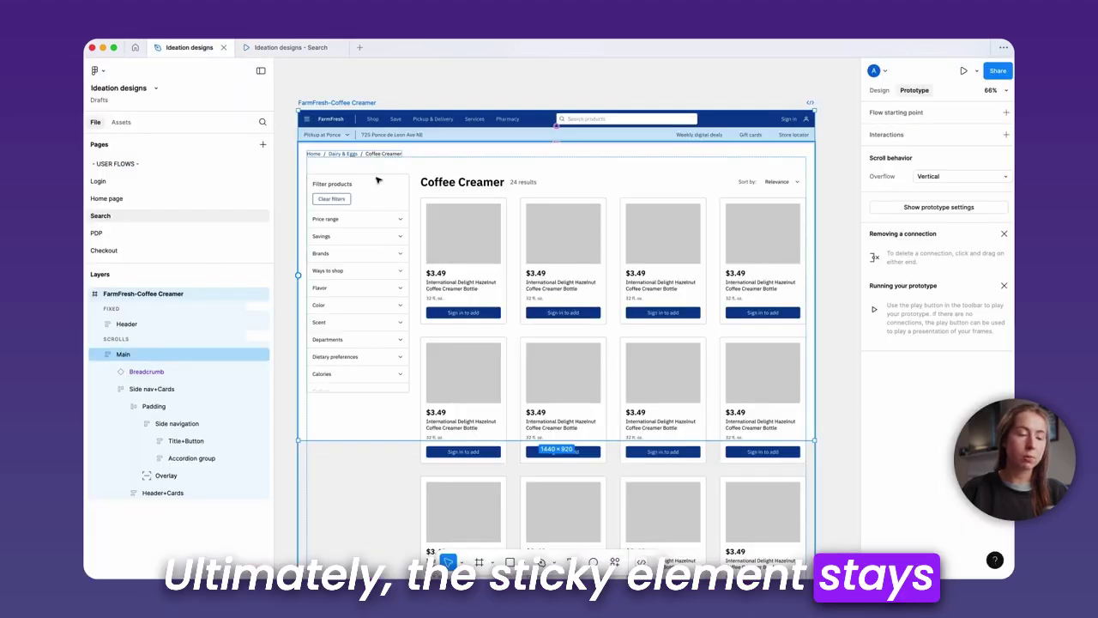
{"action": "key", "text": "Return"}
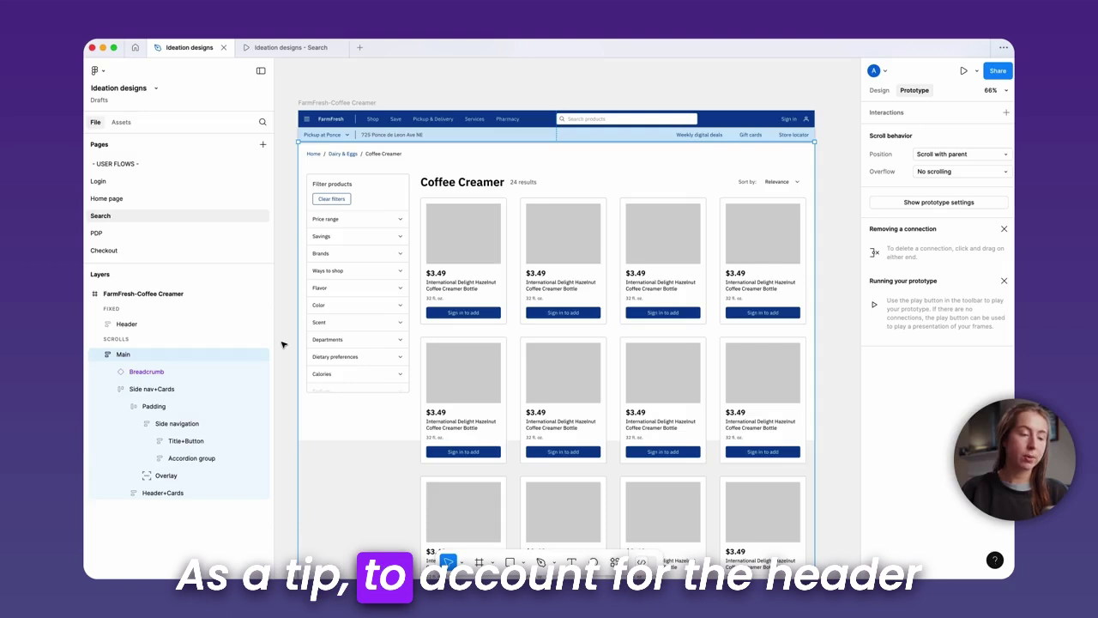
{"action": "left_click", "coordinate": [347, 253]}
{"action": "left_click", "coordinate": [347, 254]}
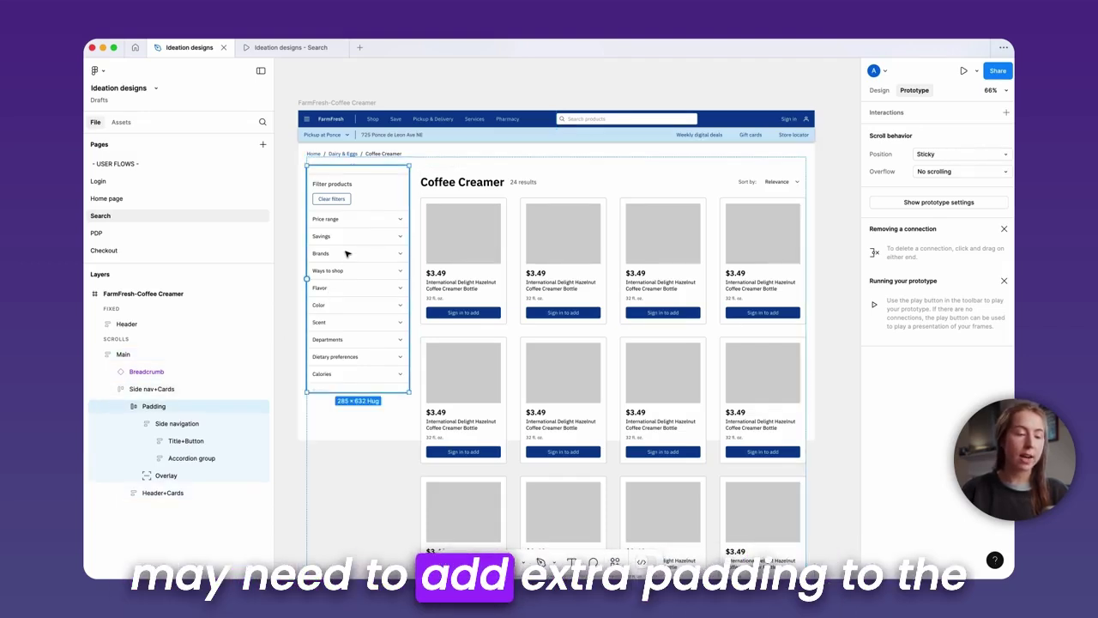
{"action": "left_click", "coordinate": [879, 90]}
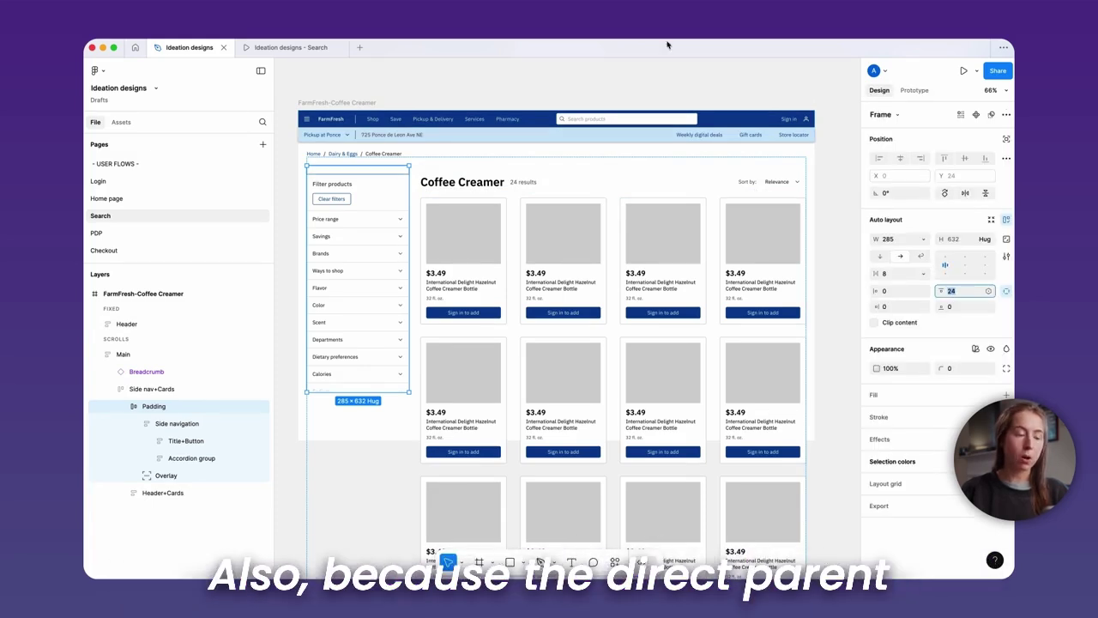
{"action": "left_click", "coordinate": [915, 90]}
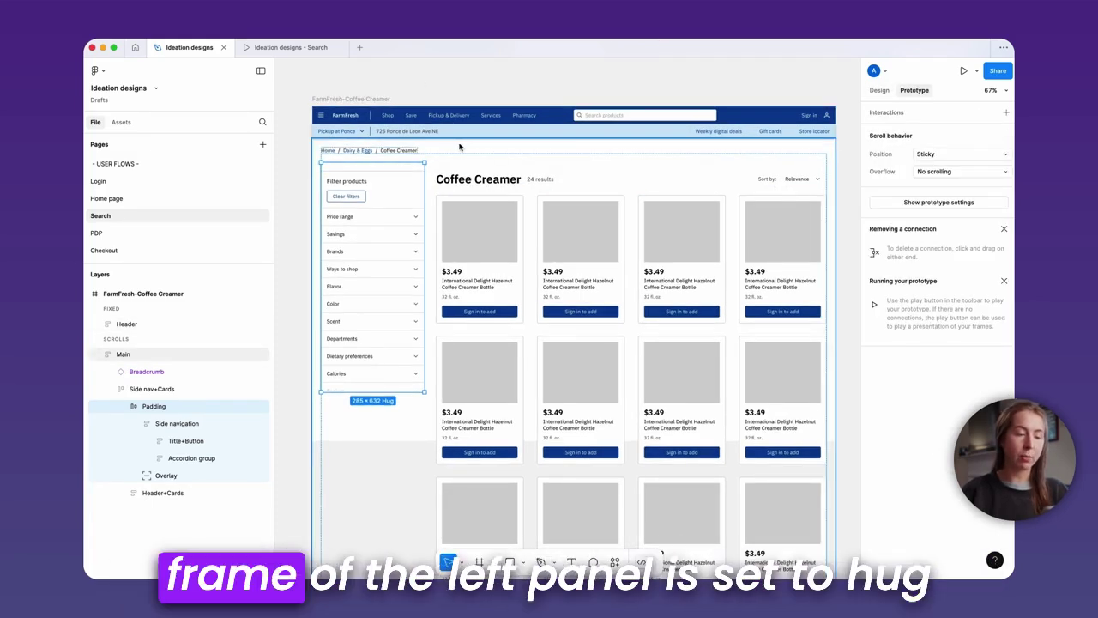
Step: Select Main and bring up its height sizing options in the Design panel
{"action": "left_click", "coordinate": [463, 144]}
{"action": "left_click", "coordinate": [881, 92]}
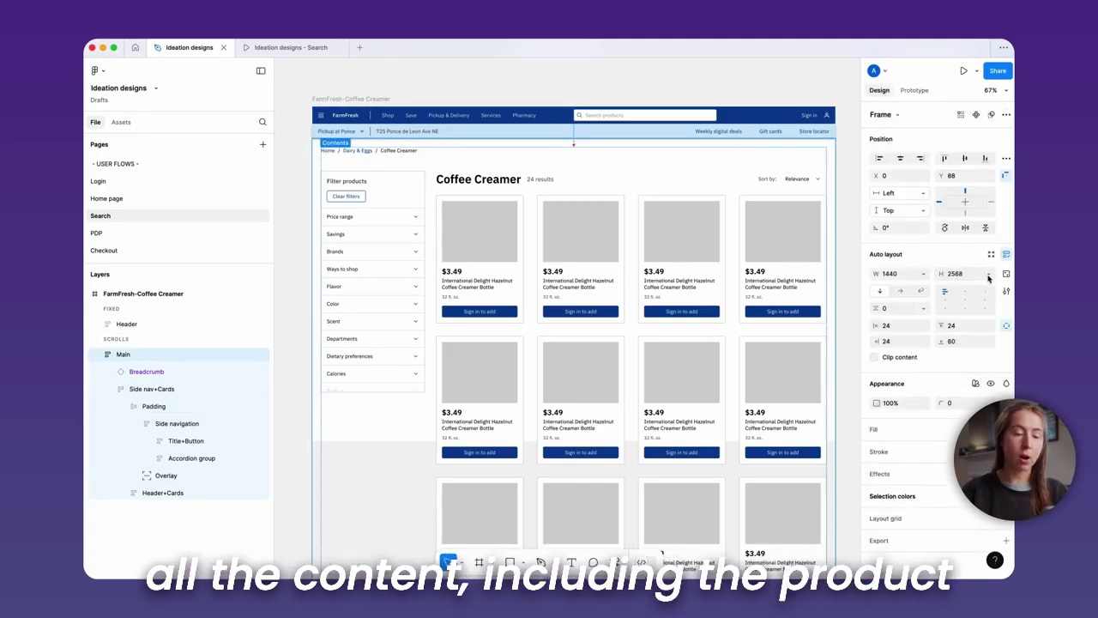
{"action": "left_click", "coordinate": [991, 275]}
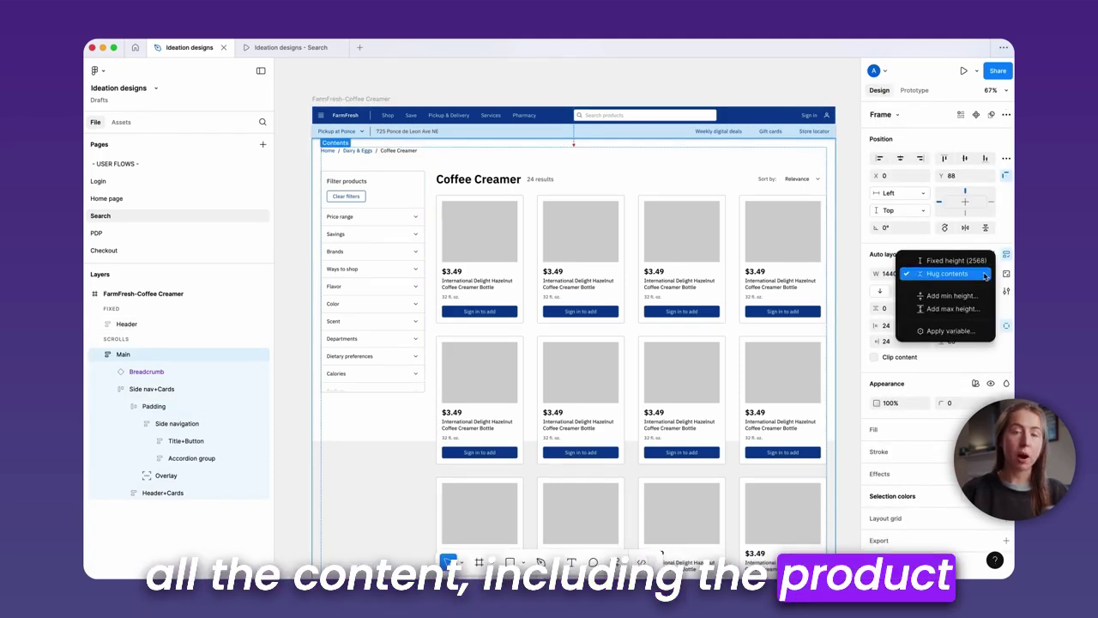
Step: Set Main's height to Hug, then drag its bottom edge up to 832 px
{"action": "left_click", "coordinate": [983, 274]}
{"action": "scroll", "coordinate": [473, 211], "scroll_direction": "down", "scroll_amount": 5}
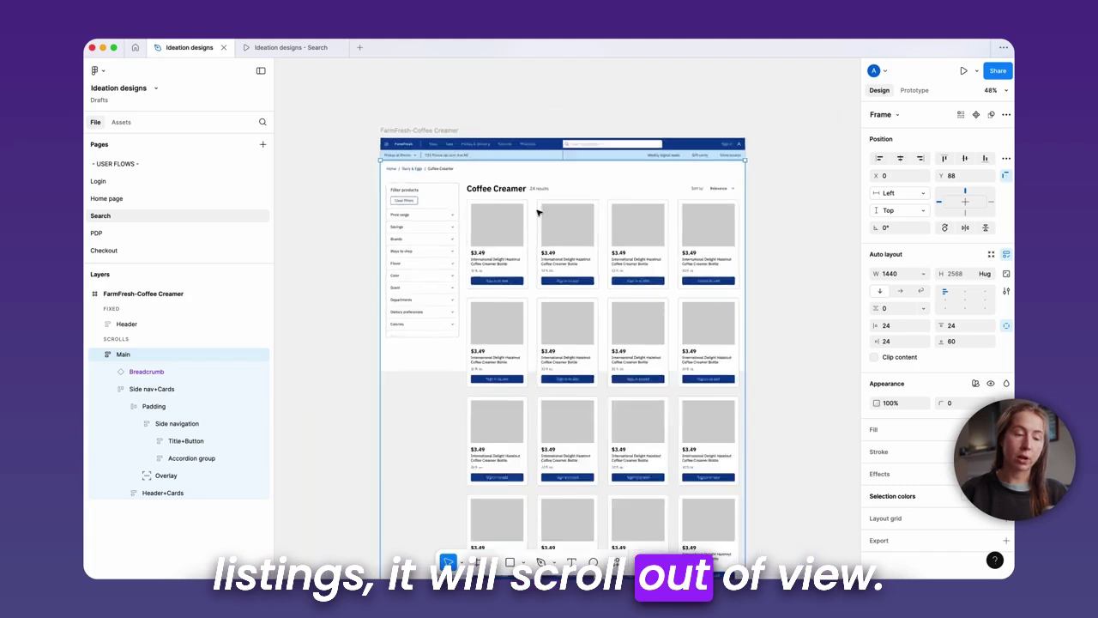
{"action": "scroll", "coordinate": [510, 429], "scroll_direction": "down", "scroll_amount": 4}
{"action": "left_click_drag", "start_coordinate": [510, 485], "coordinate": [485, 136]}
{"action": "scroll", "coordinate": [489, 139], "scroll_direction": "up", "scroll_amount": 4}
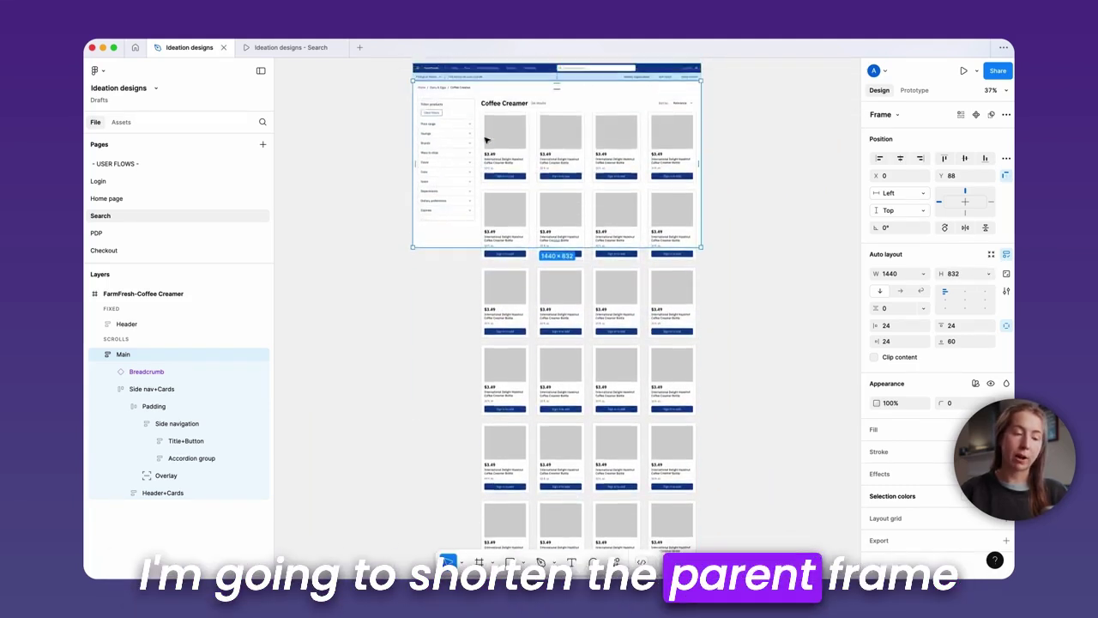
{"action": "scroll", "coordinate": [496, 144], "scroll_direction": "up", "scroll_amount": 2}
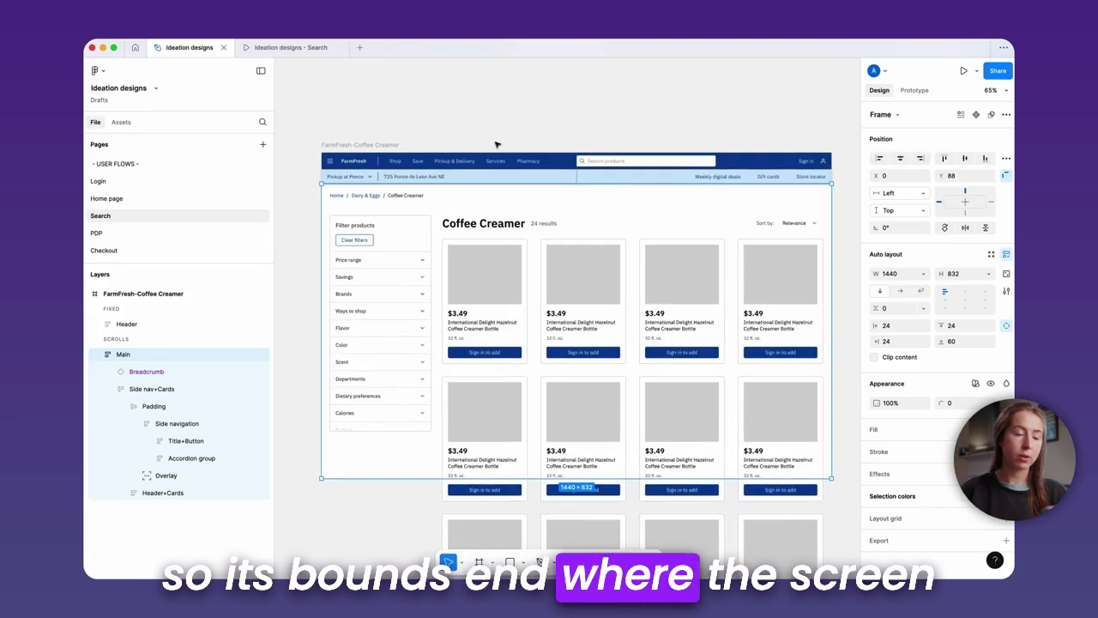
Step: Set the Main frame's prototype overflow to Vertical
{"action": "left_click", "coordinate": [921, 92]}
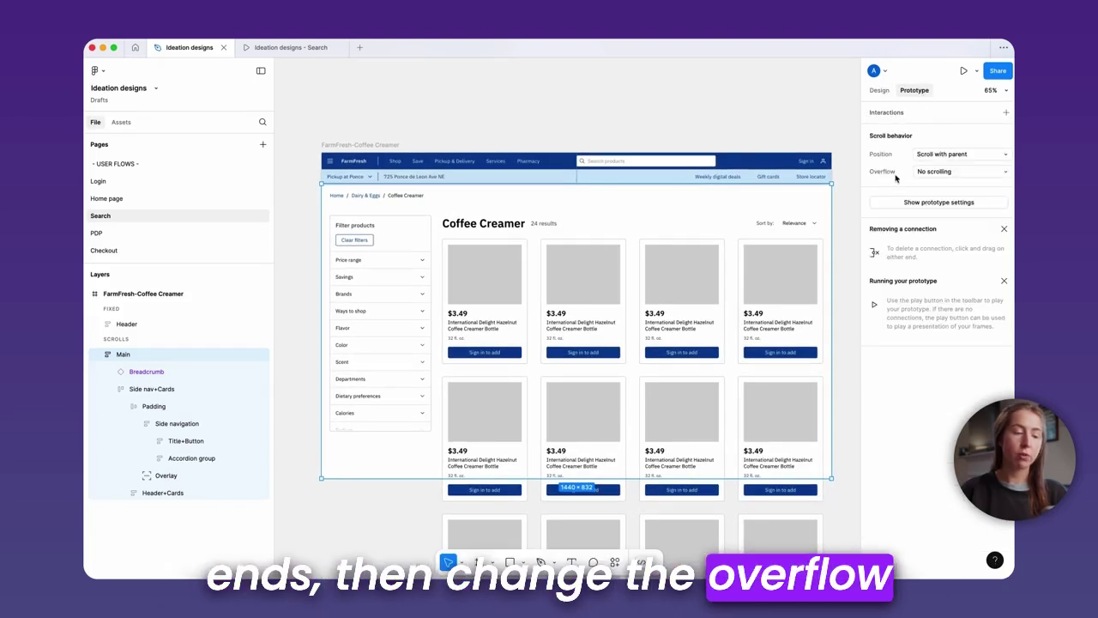
{"action": "left_click", "coordinate": [931, 172]}
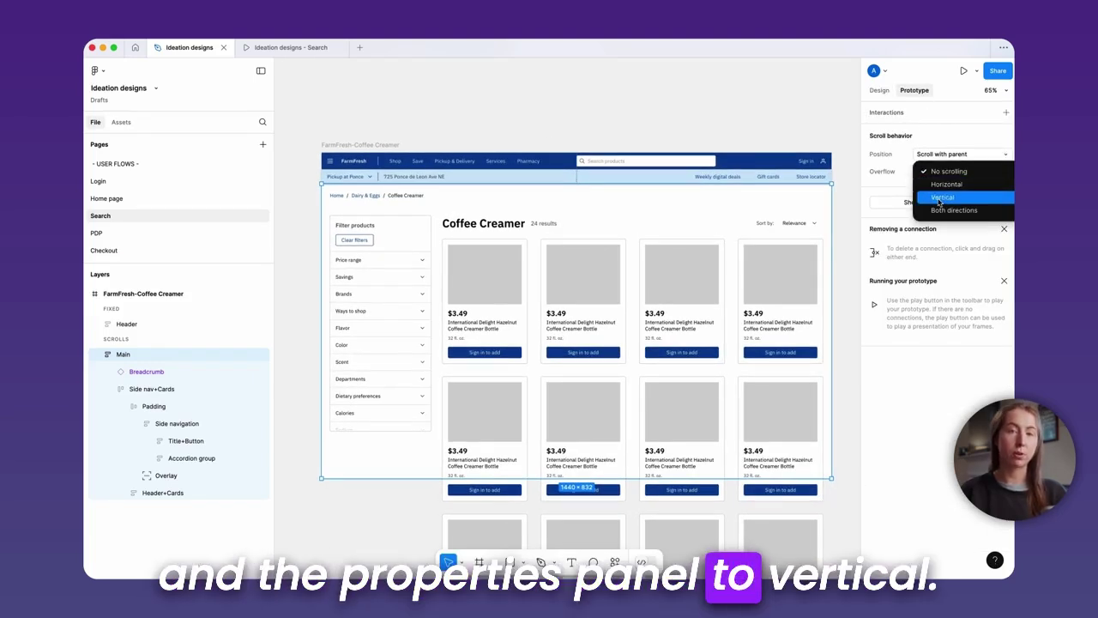
{"action": "left_click", "coordinate": [940, 199]}
{"action": "left_click", "coordinate": [339, 144]}
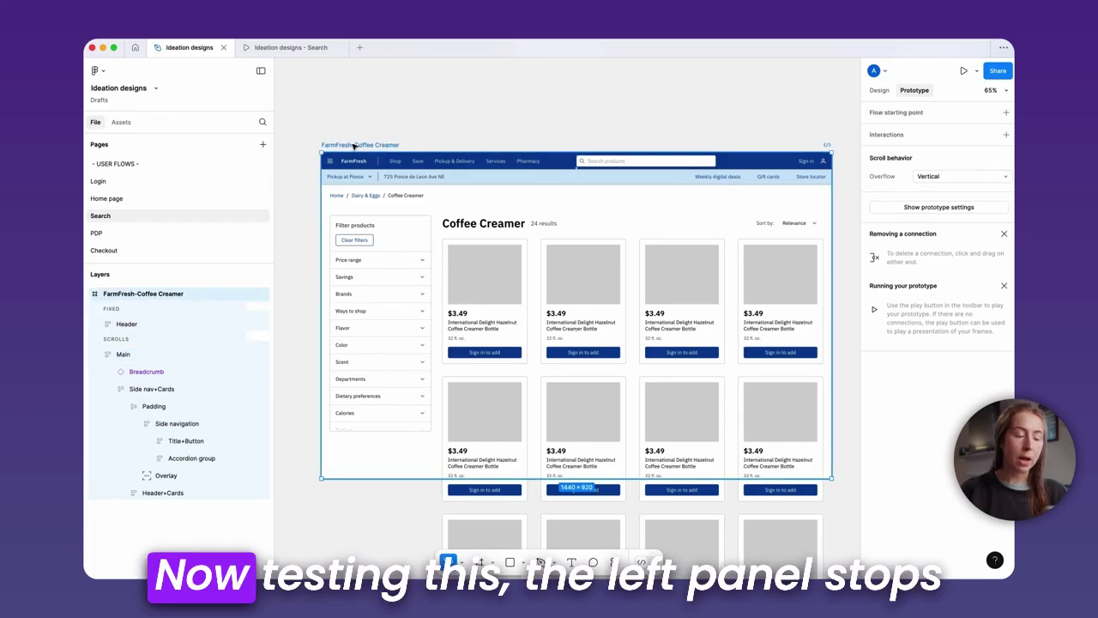
Step: Scroll the previewed prototype to confirm the filter panel stays put, then return to Ideation designs
{"action": "left_click", "coordinate": [943, 108]}
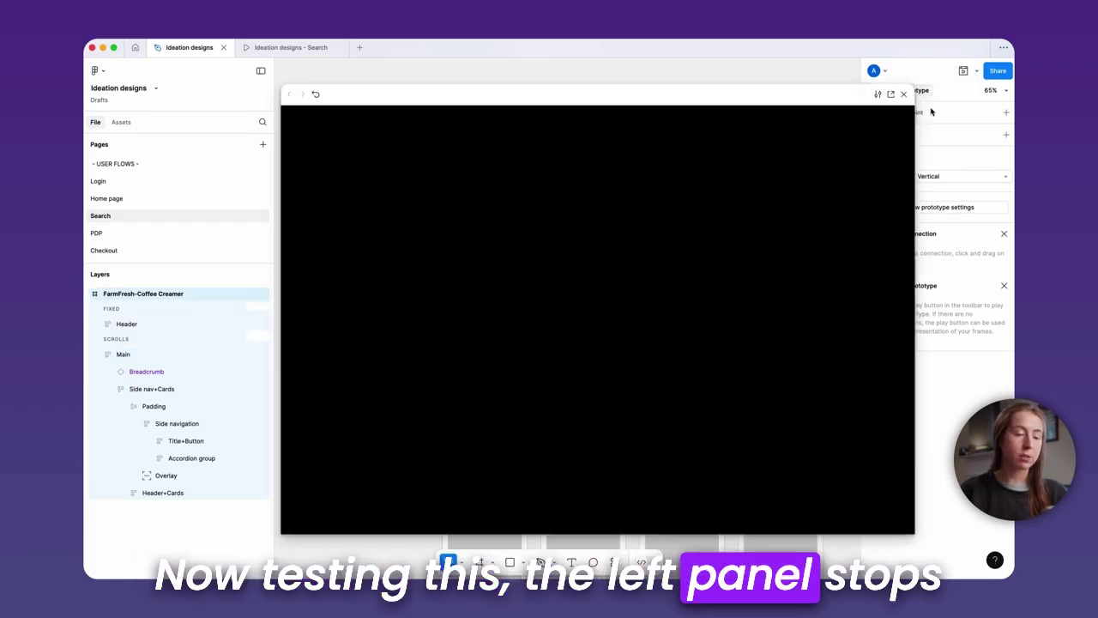
{"action": "scroll", "coordinate": [683, 191], "scroll_direction": "down", "scroll_amount": 5}
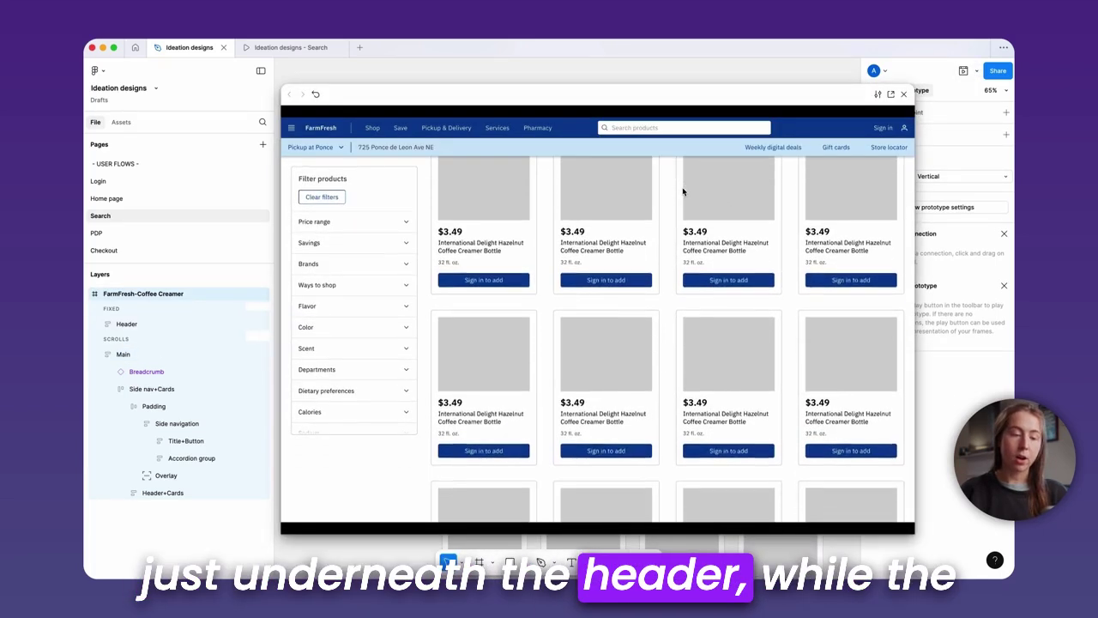
{"action": "scroll", "coordinate": [682, 192], "scroll_direction": "up", "scroll_amount": 5}
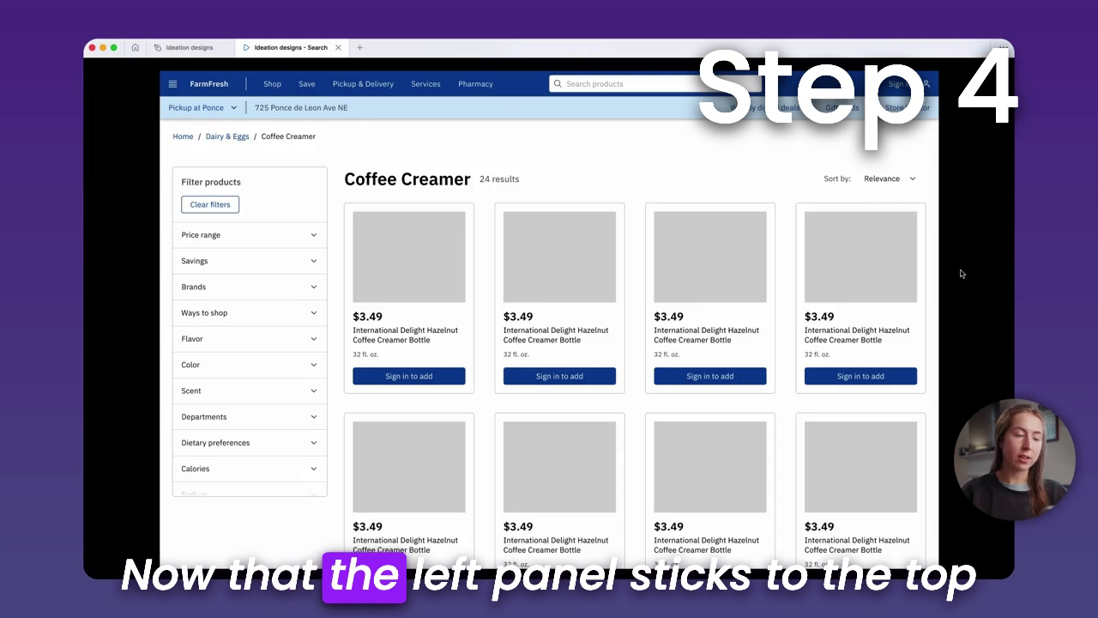
{"action": "scroll", "coordinate": [795, 179], "scroll_direction": "down", "scroll_amount": 5}
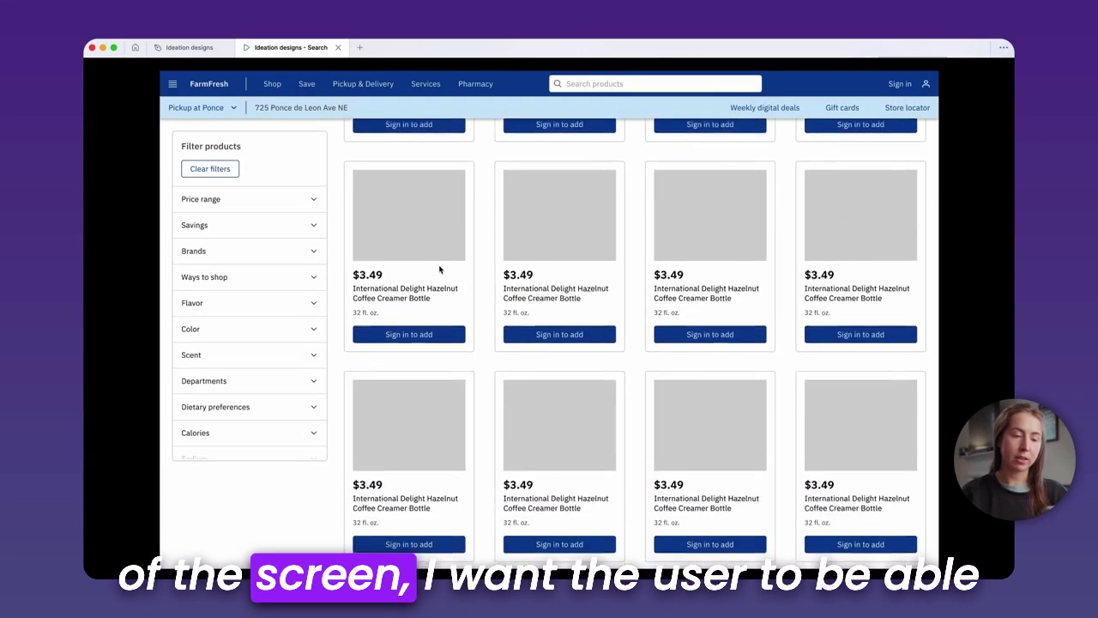
{"action": "scroll", "coordinate": [238, 292], "scroll_direction": "down", "scroll_amount": 3}
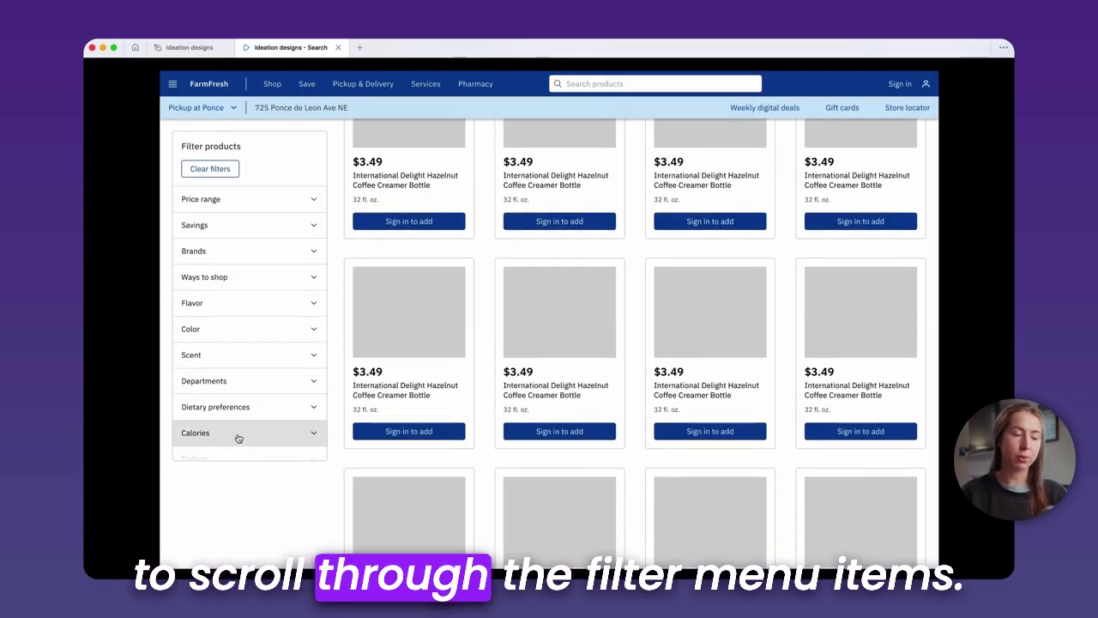
{"action": "mouse_move", "coordinate": [197, 74]}
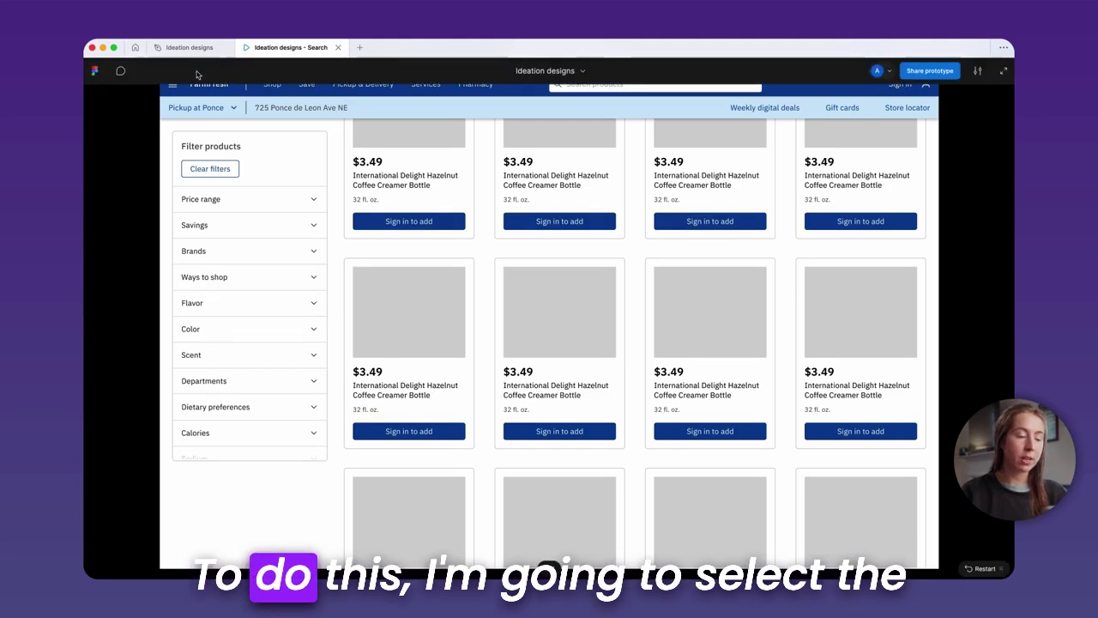
{"action": "left_click", "coordinate": [192, 49]}
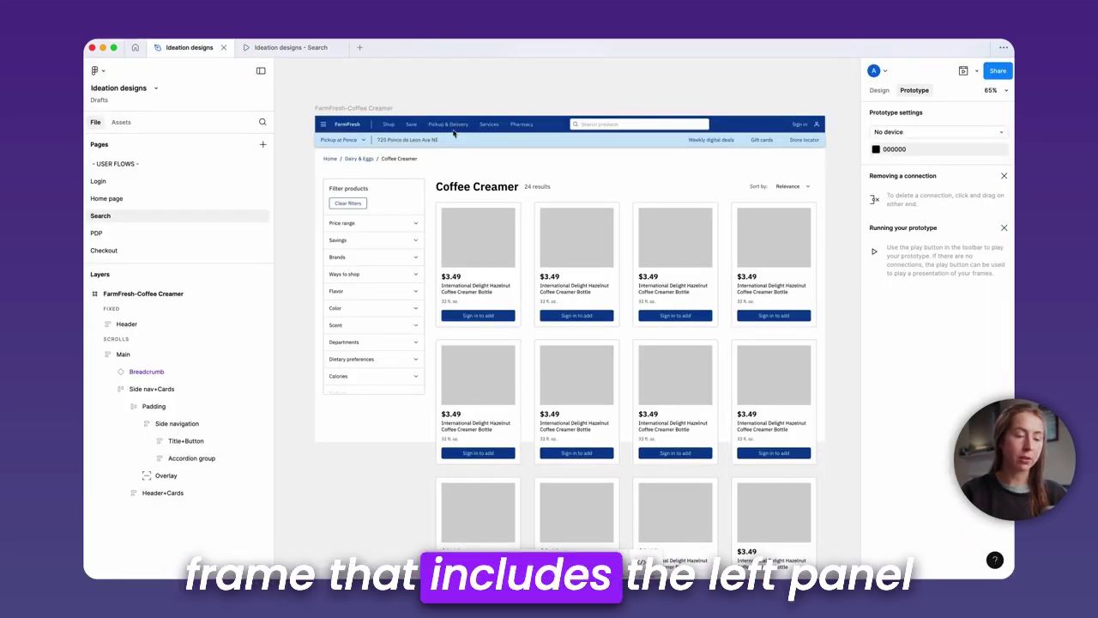
Step: Set the Side navigation frame's scroll overflow to Vertical
{"action": "left_click", "coordinate": [399, 208]}
{"action": "double_click", "coordinate": [399, 208]}
{"action": "double_click", "coordinate": [399, 207]}
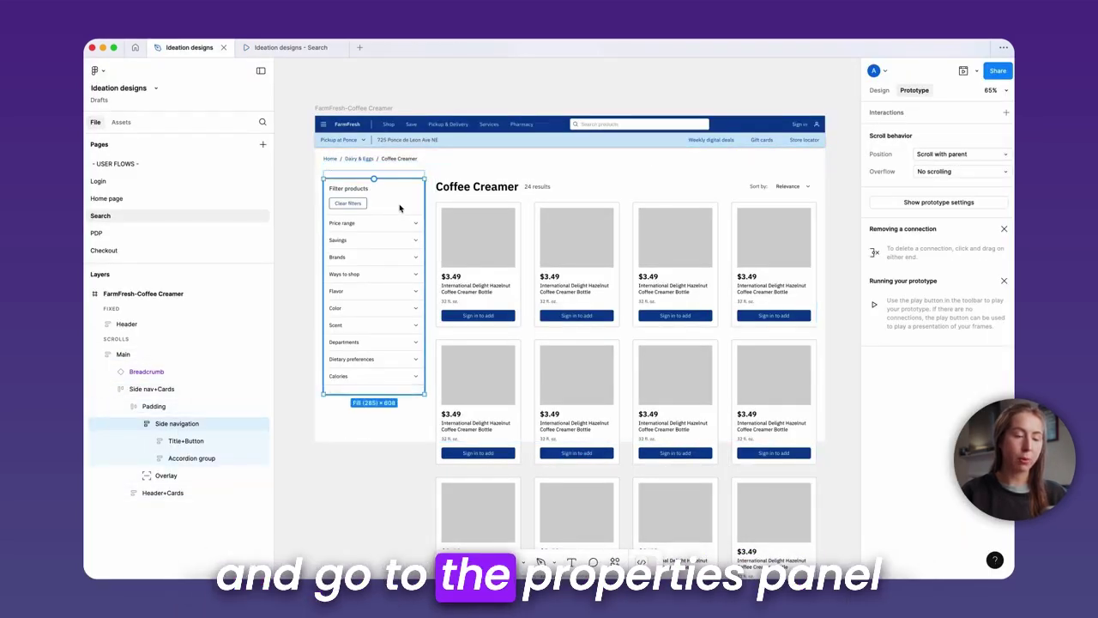
{"action": "left_click", "coordinate": [944, 172]}
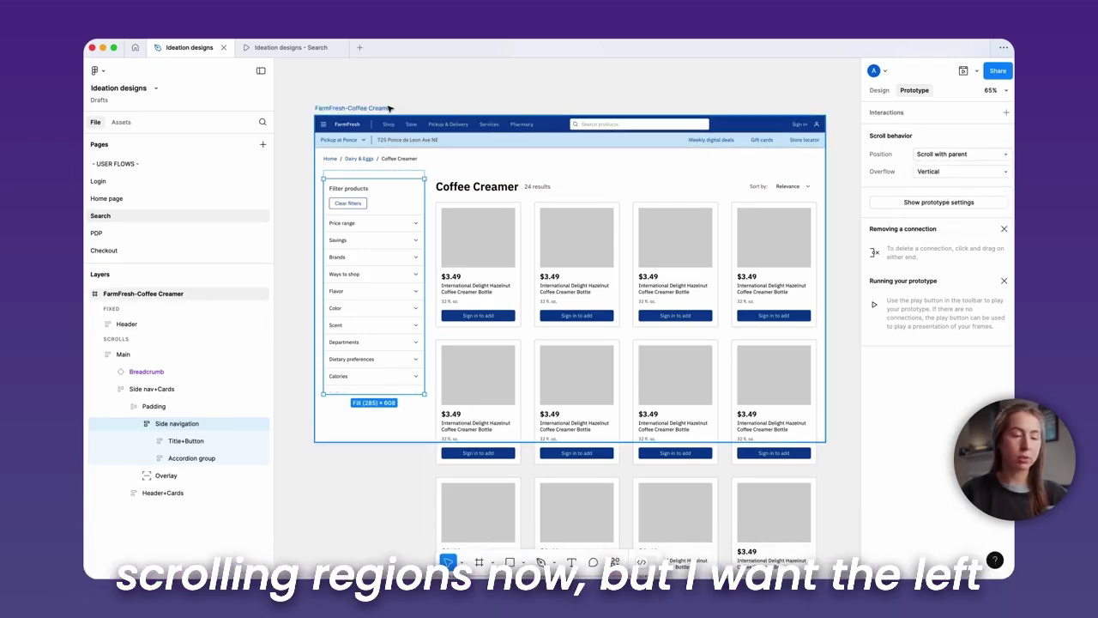
Step: Preview the FarmFresh-Coffee Creamer frame and scroll it to test the two scrolling regions
{"action": "left_click", "coordinate": [571, 291]}
{"action": "left_click", "coordinate": [959, 73]}
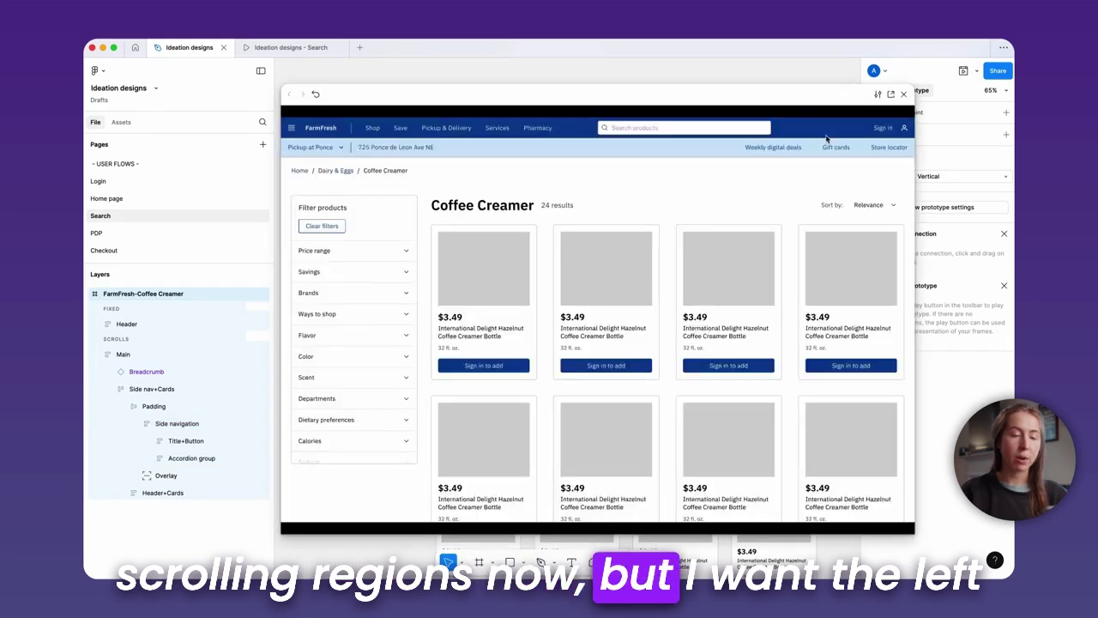
{"action": "scroll", "coordinate": [693, 197], "scroll_direction": "down", "scroll_amount": 5}
{"action": "scroll", "coordinate": [693, 197], "scroll_direction": "down", "scroll_amount": 2}
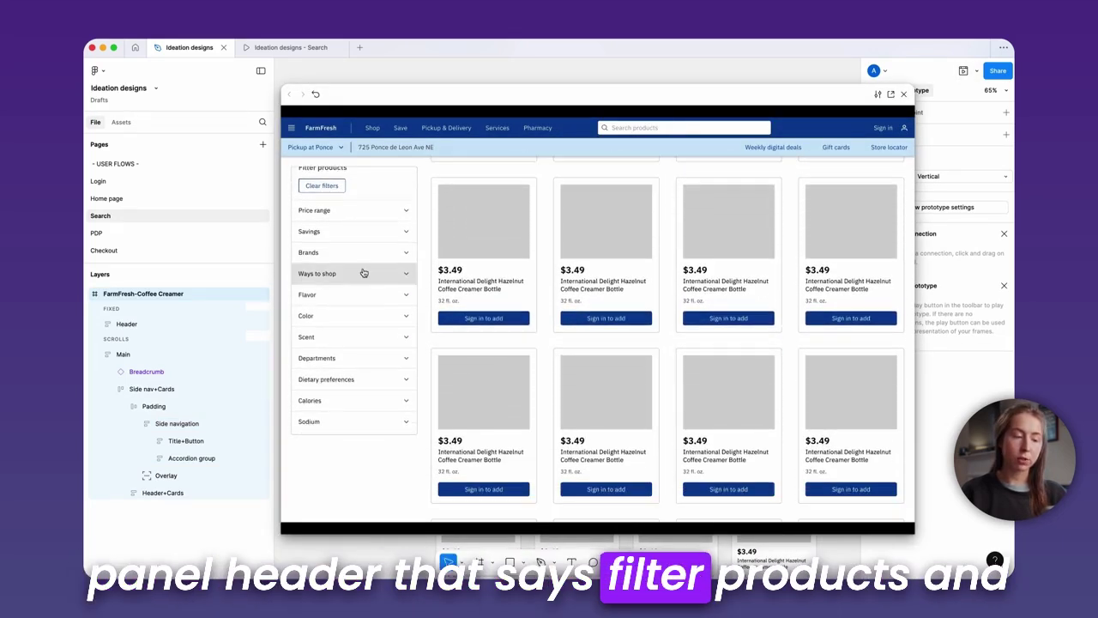
{"action": "scroll", "coordinate": [360, 273], "scroll_direction": "down", "scroll_amount": 4}
{"action": "scroll", "coordinate": [360, 273], "scroll_direction": "up", "scroll_amount": 5}
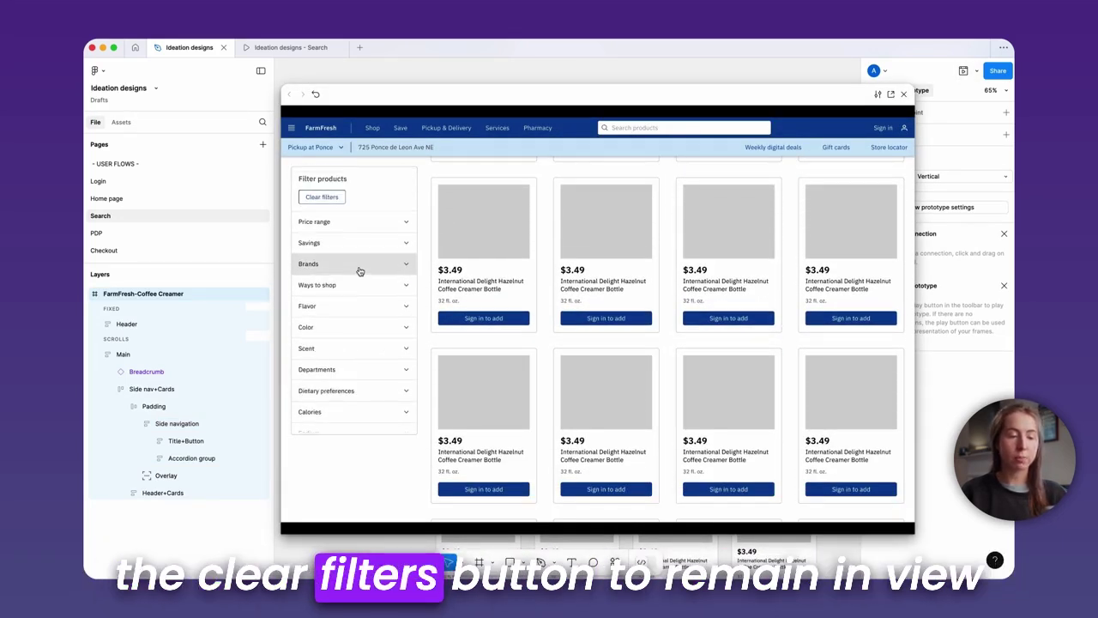
{"action": "left_click", "coordinate": [904, 93]}
Step: Make the Filter products title and Clear filters group sticky at the top edge, checking its fill
{"action": "left_click", "coordinate": [348, 198]}
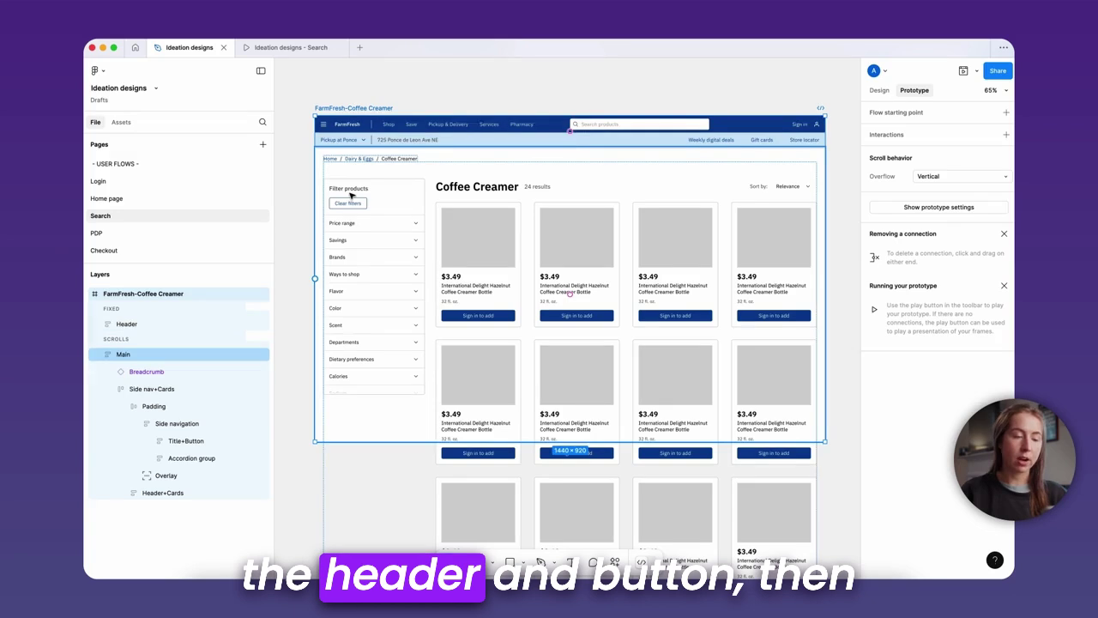
{"action": "double_click", "coordinate": [349, 197]}
{"action": "left_click", "coordinate": [350, 197]}
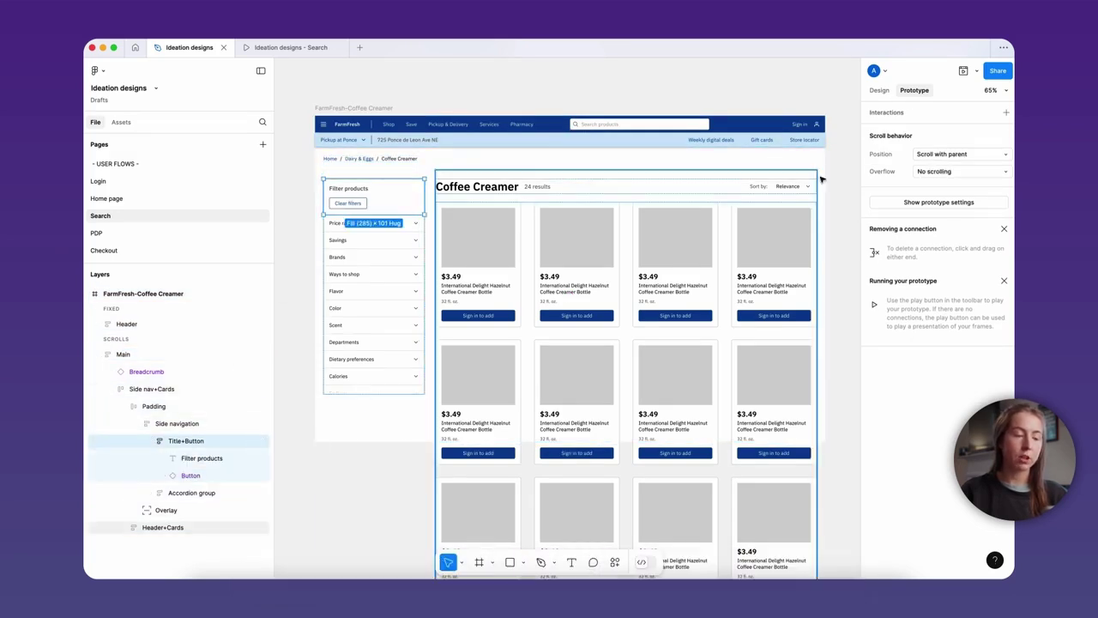
{"action": "left_click", "coordinate": [952, 154]}
{"action": "left_click", "coordinate": [926, 180]}
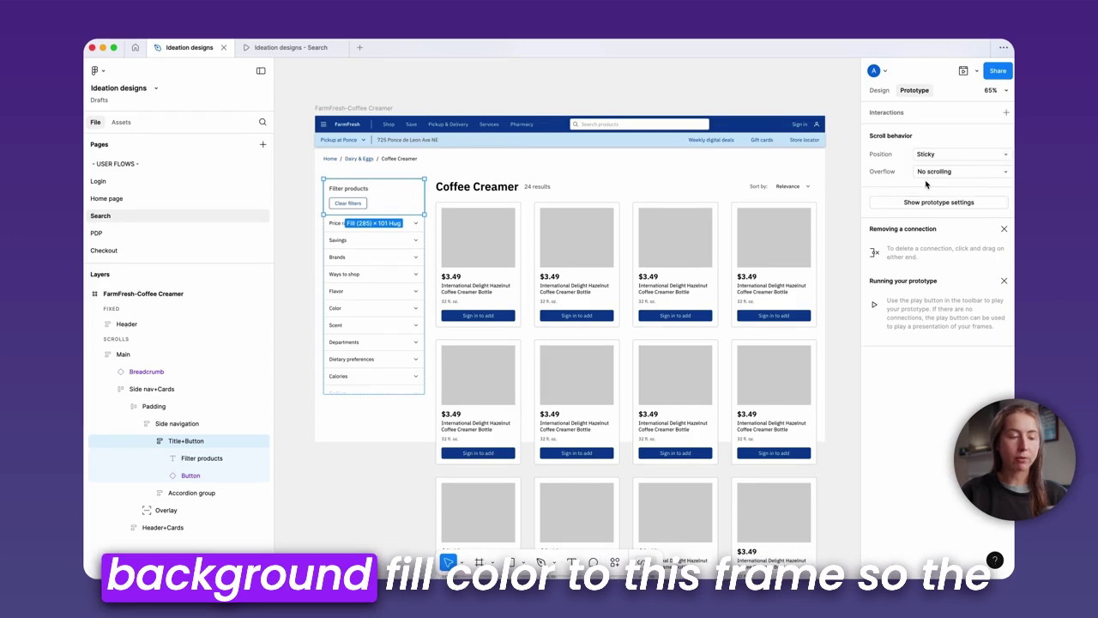
{"action": "left_click", "coordinate": [879, 90]}
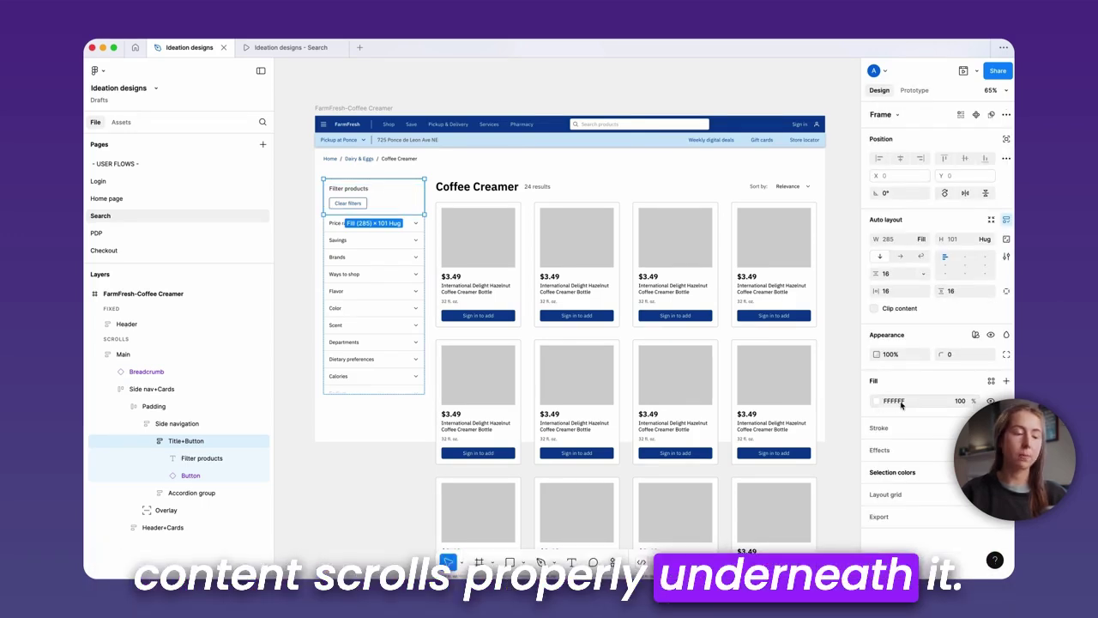
Step: Preview the FarmFresh-Coffee Creamer frame and scroll to test the sticky title
{"action": "left_click", "coordinate": [372, 111]}
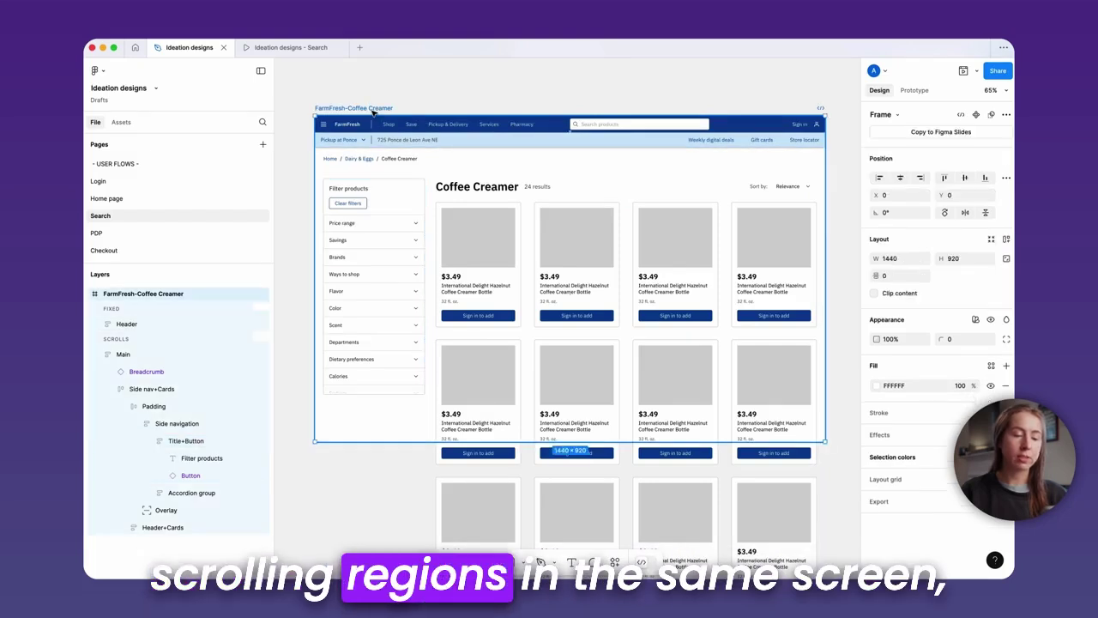
{"action": "left_click", "coordinate": [961, 71]}
{"action": "scroll", "coordinate": [459, 190], "scroll_direction": "down", "scroll_amount": 1}
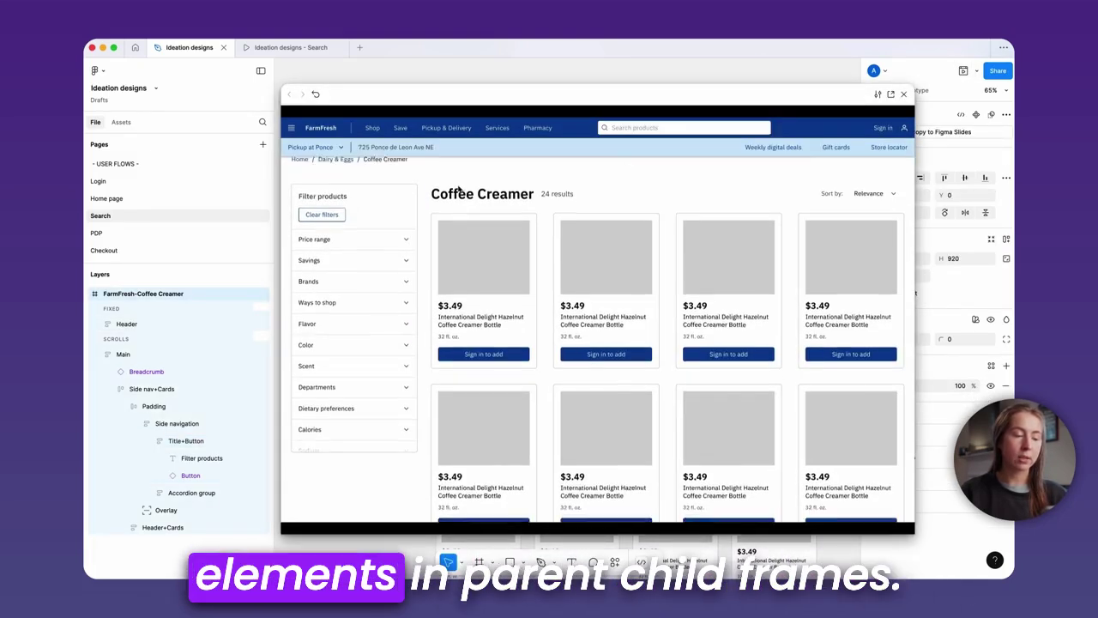
{"action": "scroll", "coordinate": [460, 190], "scroll_direction": "down", "scroll_amount": 4}
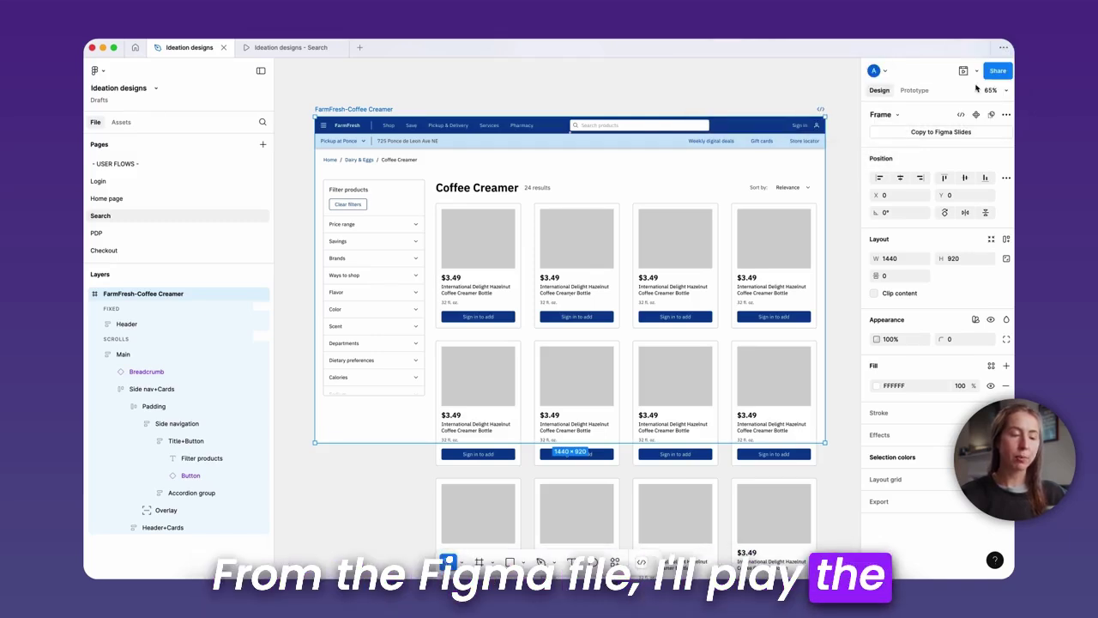
Step: Present the prototype and scroll the page and filter list to check the fixed header and title
{"action": "left_click", "coordinate": [977, 72]}
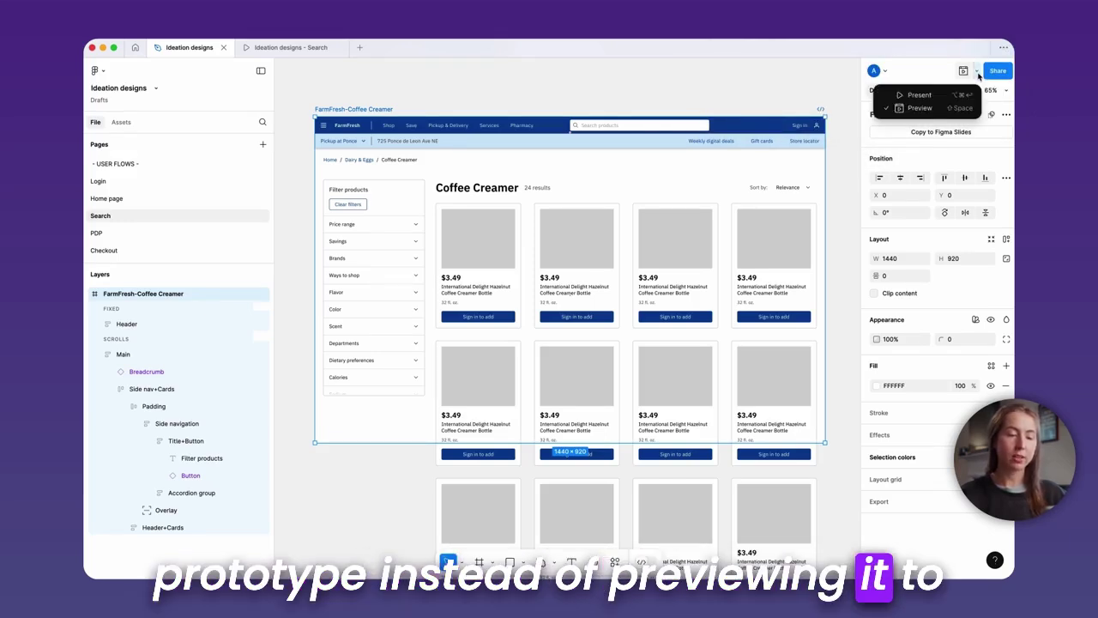
{"action": "left_click", "coordinate": [925, 94]}
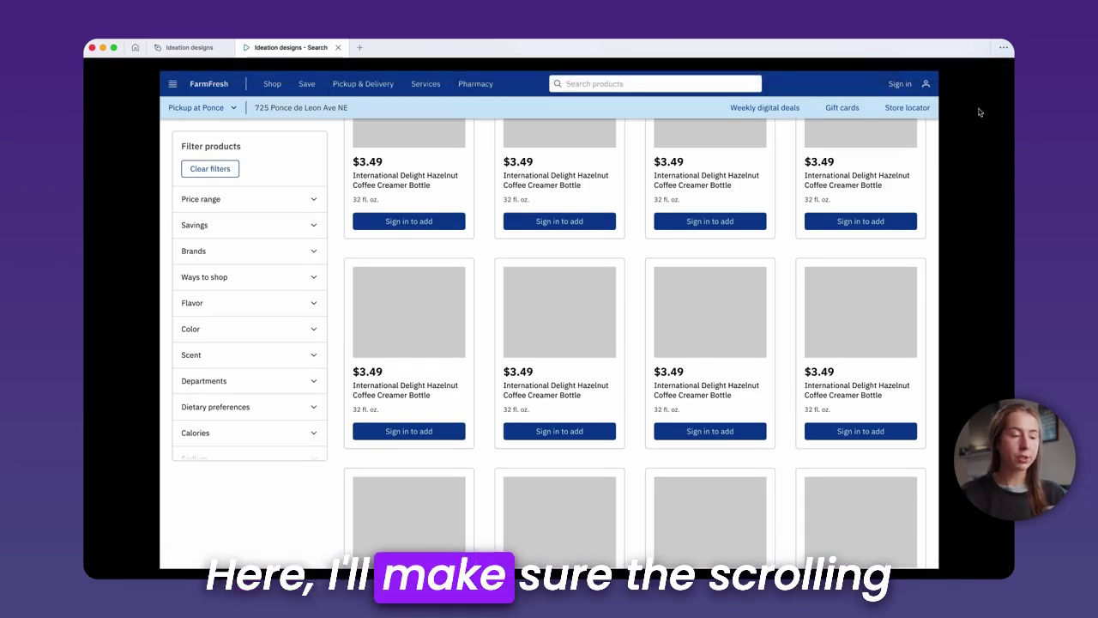
{"action": "scroll", "coordinate": [912, 169], "scroll_direction": "down", "scroll_amount": 3}
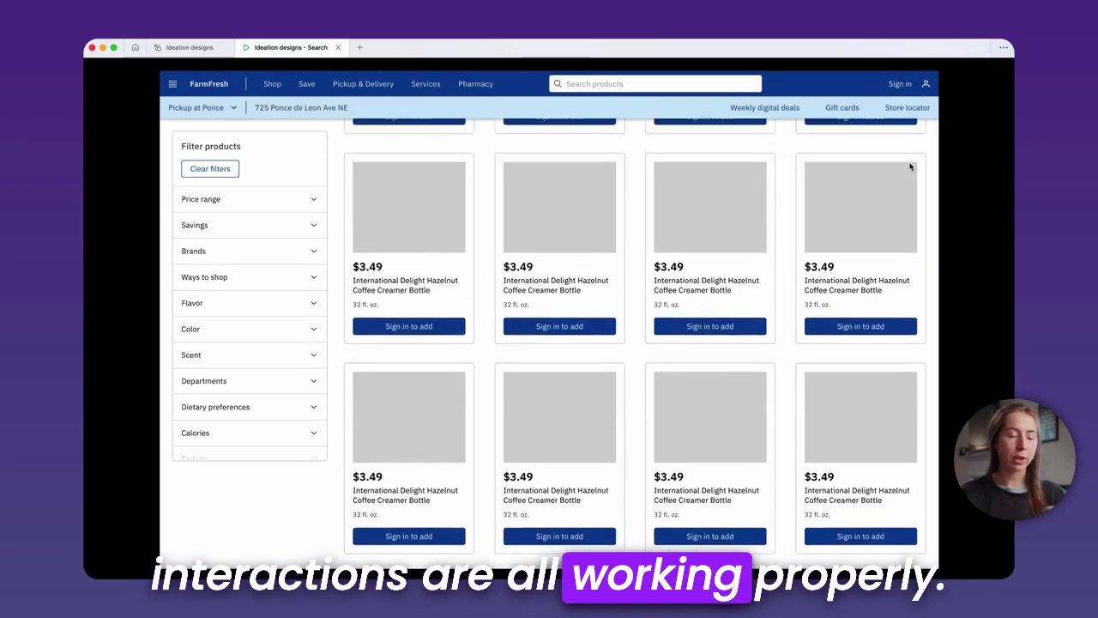
{"action": "scroll", "coordinate": [911, 166], "scroll_direction": "up", "scroll_amount": 3}
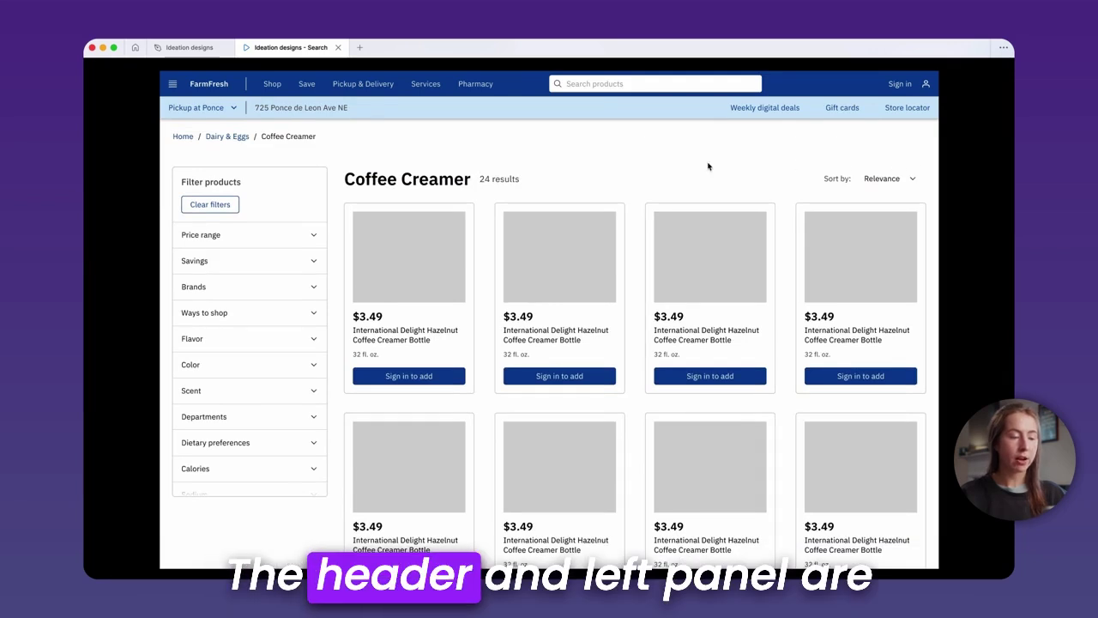
{"action": "scroll", "coordinate": [429, 138], "scroll_direction": "down", "scroll_amount": 3}
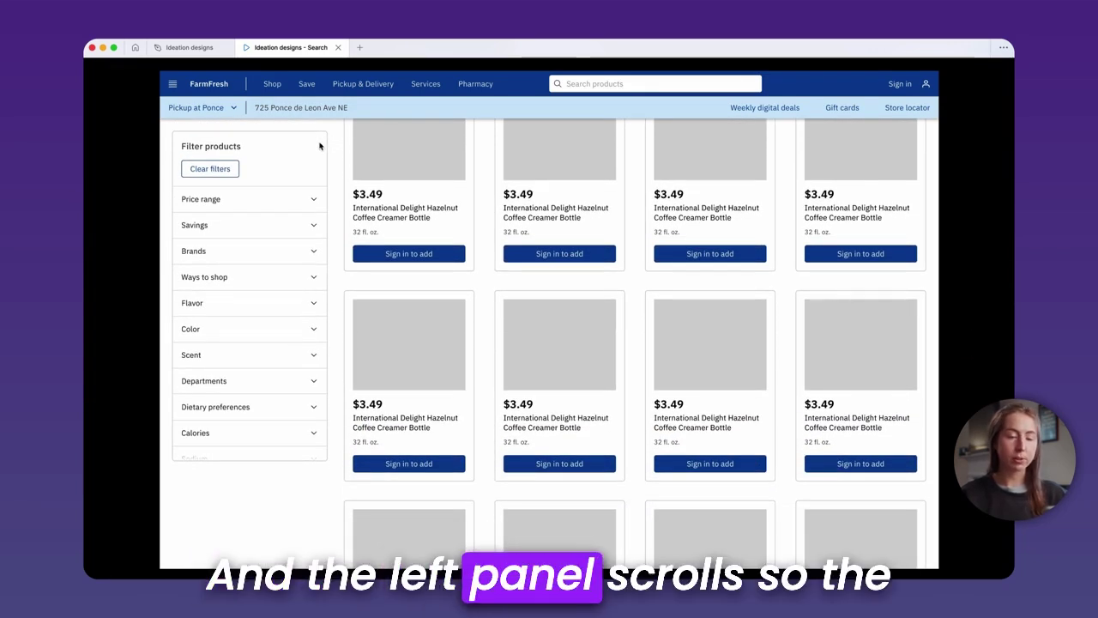
{"action": "scroll", "coordinate": [288, 246], "scroll_direction": "down", "scroll_amount": 5}
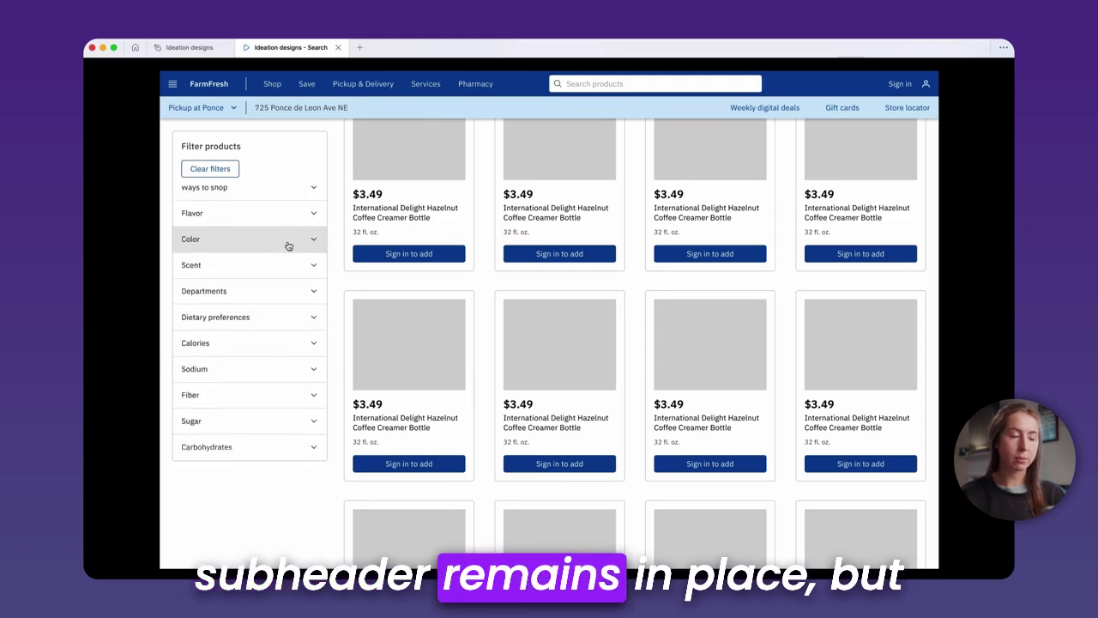
{"action": "scroll", "coordinate": [289, 246], "scroll_direction": "up", "scroll_amount": 5}
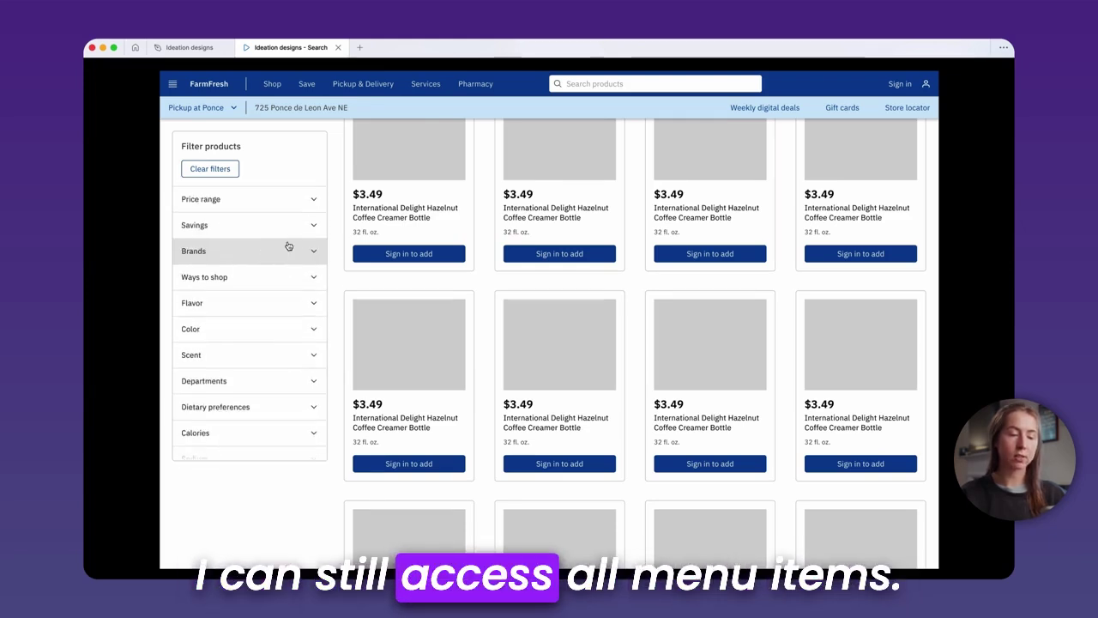
{"action": "scroll", "coordinate": [288, 247], "scroll_direction": "down", "scroll_amount": 5}
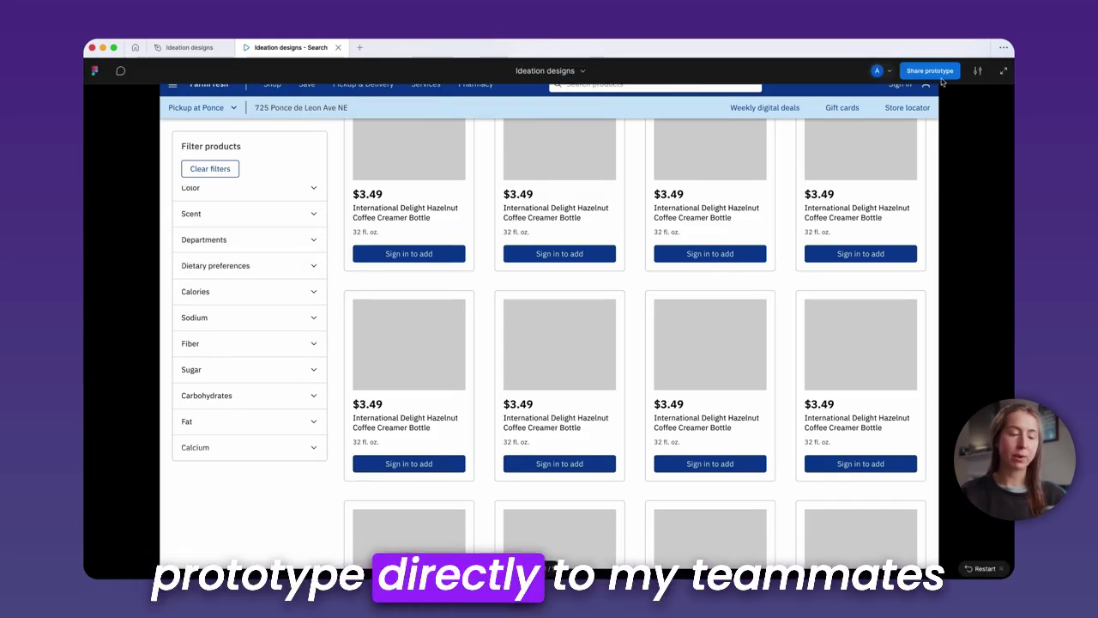
{"action": "left_click", "coordinate": [938, 77]}
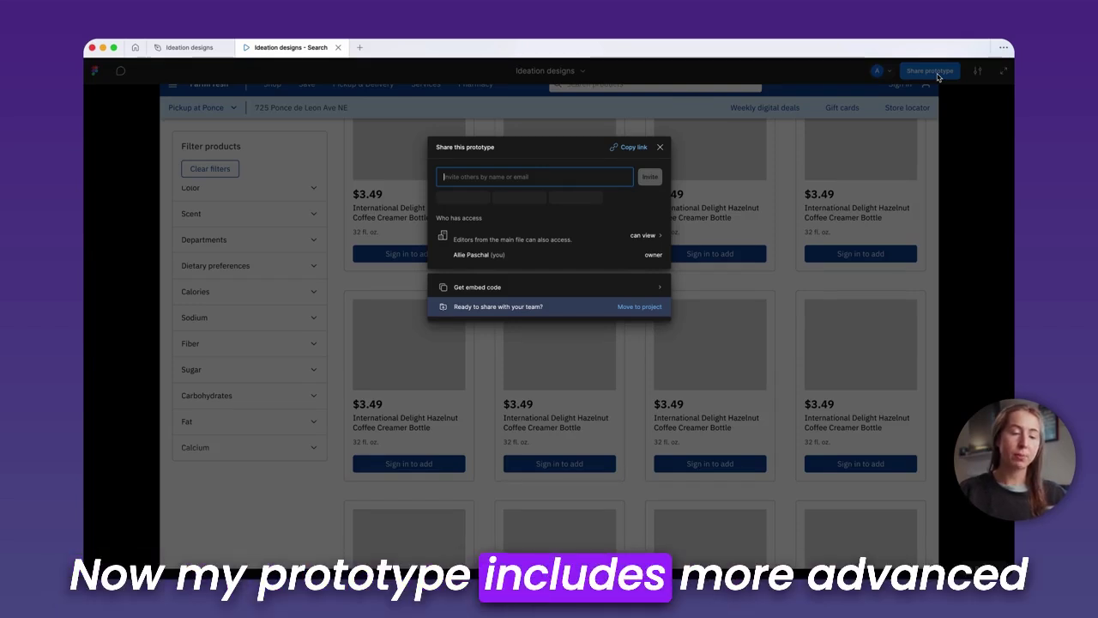
{"action": "left_click", "coordinate": [938, 77]}
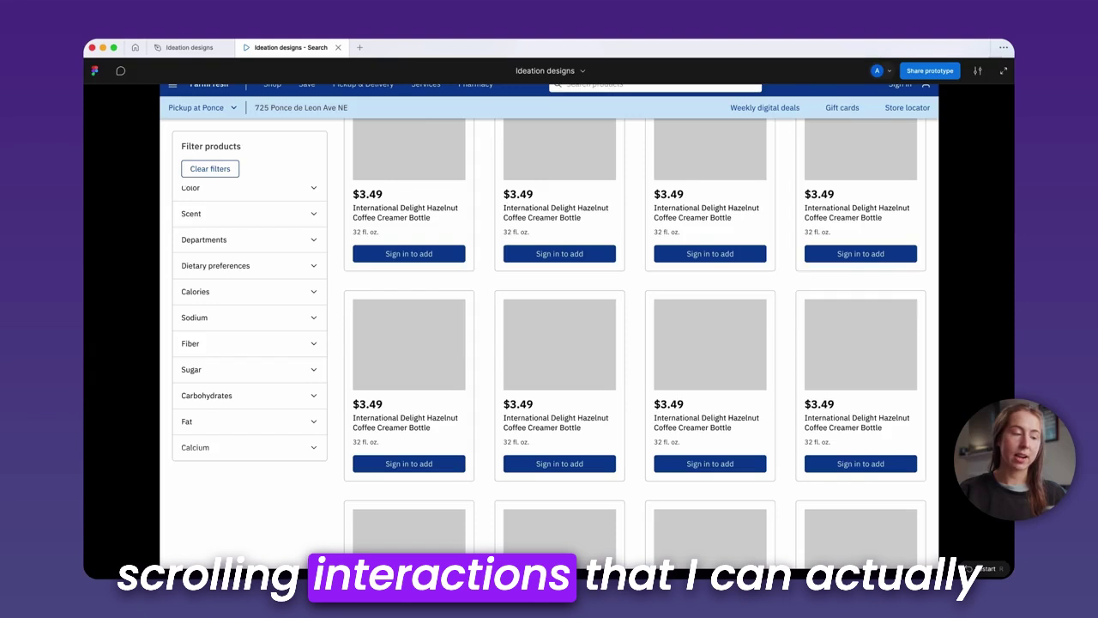